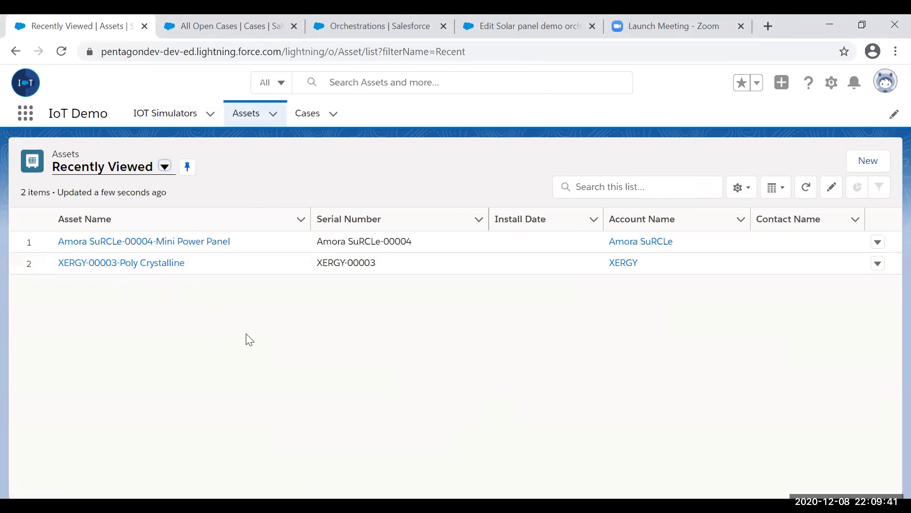
Step: Look through the IoT simulators list, the open cases list and the orchestrations list
{"action": "left_click", "coordinate": [172, 123]}
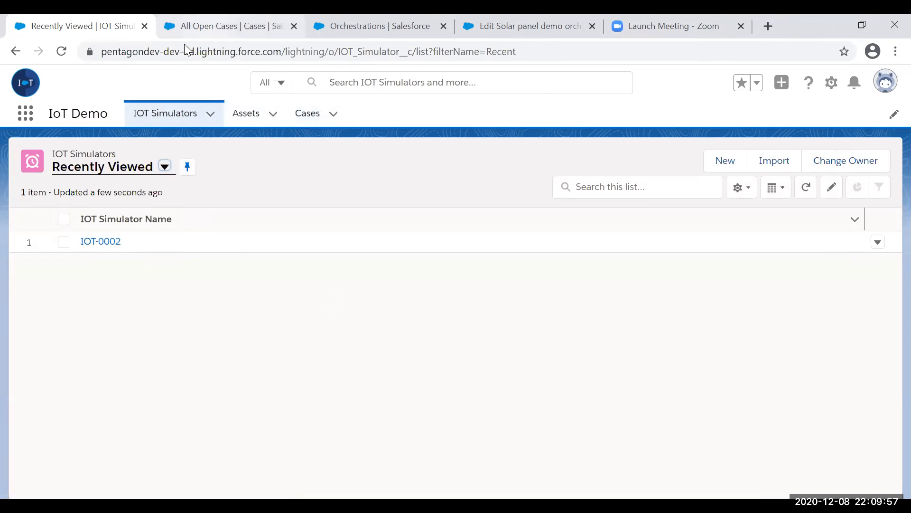
{"action": "left_click", "coordinate": [208, 30]}
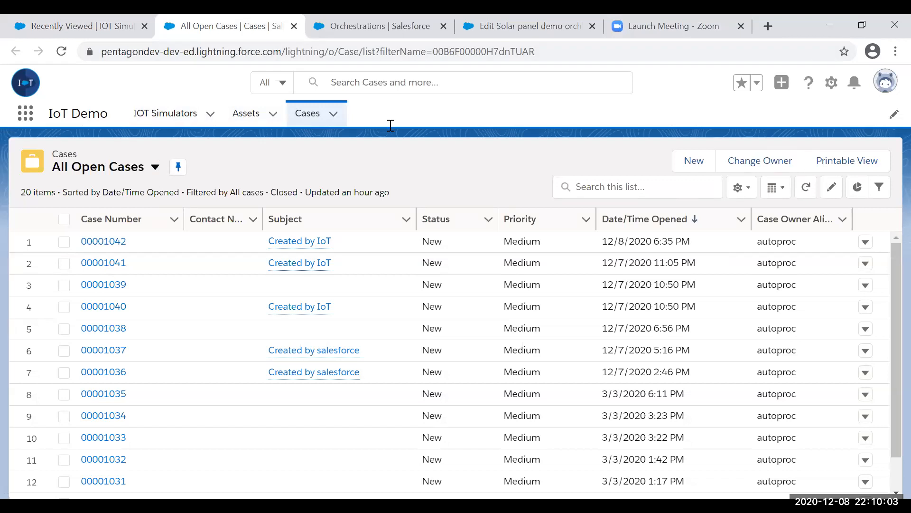
{"action": "left_click", "coordinate": [460, 34]}
{"action": "left_click", "coordinate": [357, 31]}
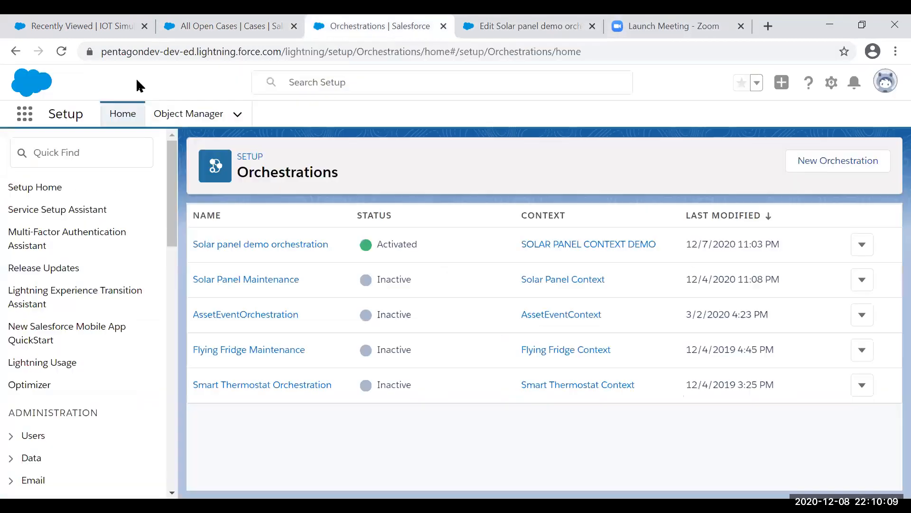
Step: Search Setup for iot and view the Salesforce IoT Get Started page
{"action": "left_click", "coordinate": [80, 144]}
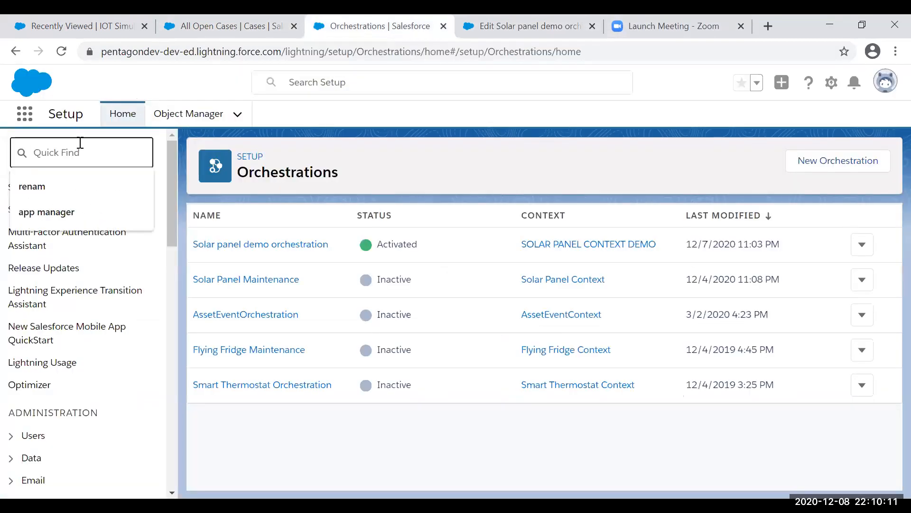
{"action": "type", "text": "iot"}
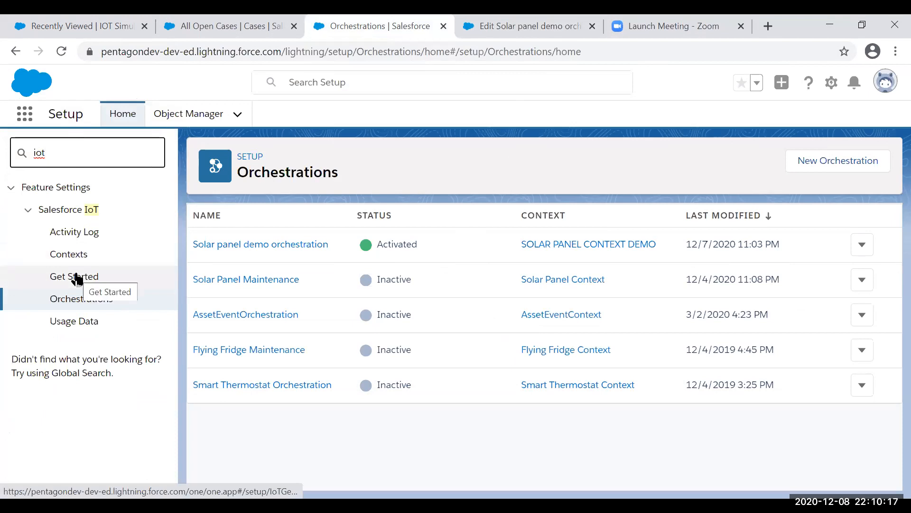
{"action": "left_click", "coordinate": [76, 279]}
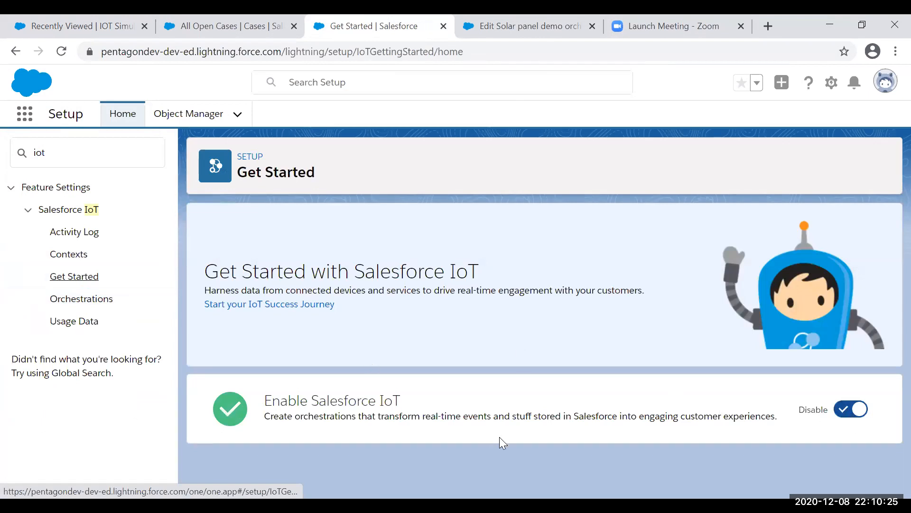
Step: Start a new context from the Salesforce IoT Contexts page and choose Asset as its Salesforce object
{"action": "left_click", "coordinate": [72, 255]}
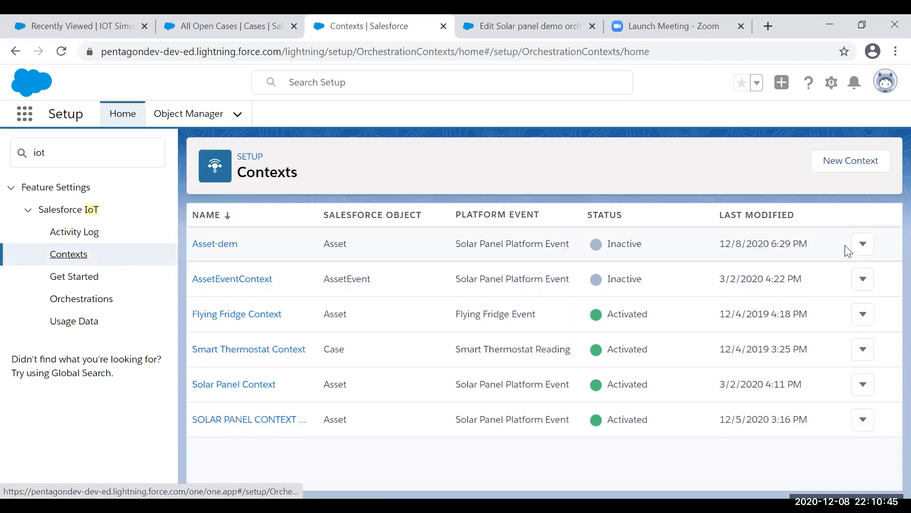
{"action": "left_click", "coordinate": [863, 161]}
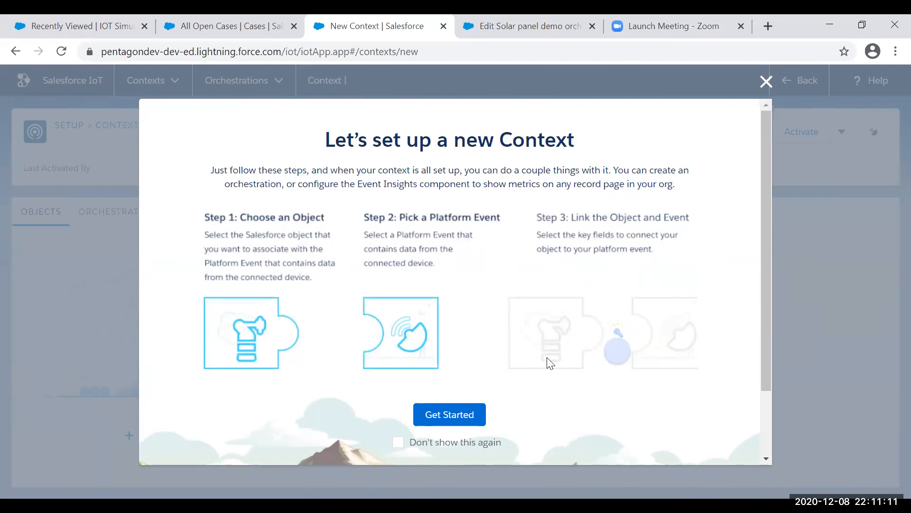
{"action": "left_click", "coordinate": [448, 414]}
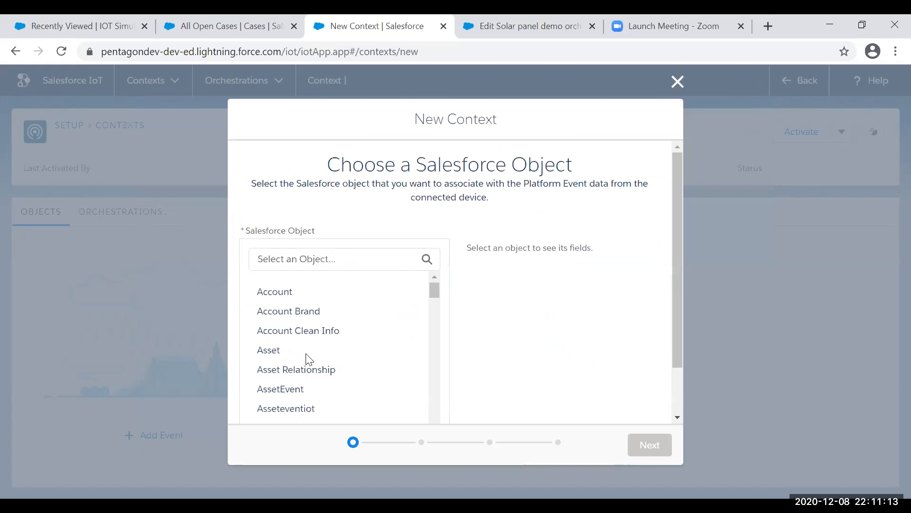
{"action": "left_click", "coordinate": [323, 263]}
{"action": "type", "text": "A"}
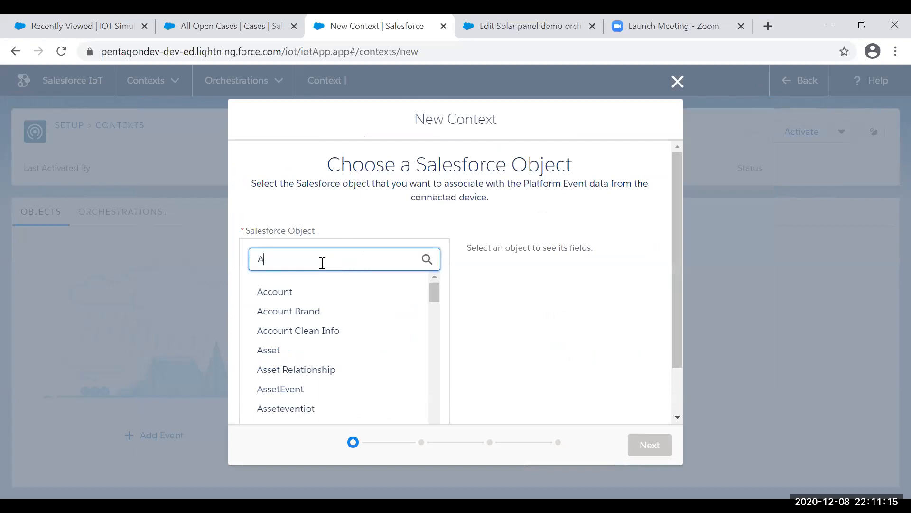
{"action": "type", "text": "sse"}
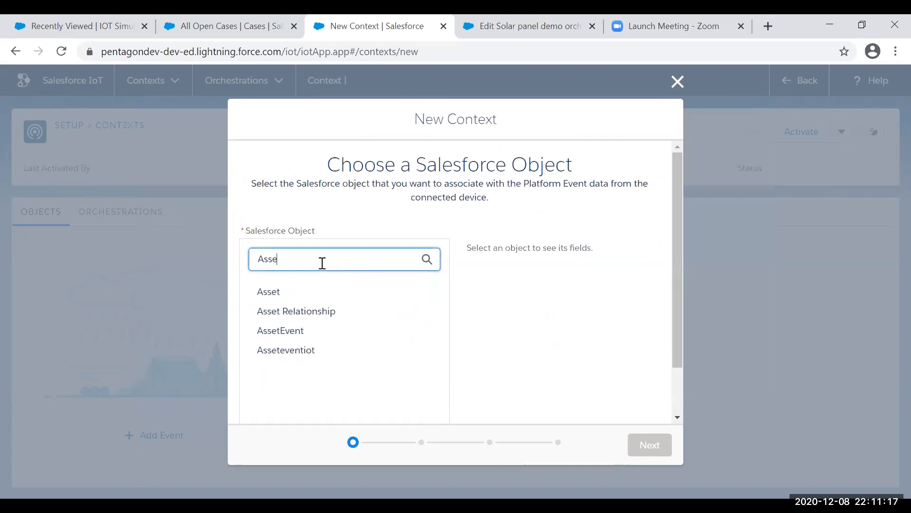
{"action": "left_click", "coordinate": [278, 294]}
{"action": "left_click", "coordinate": [647, 448]}
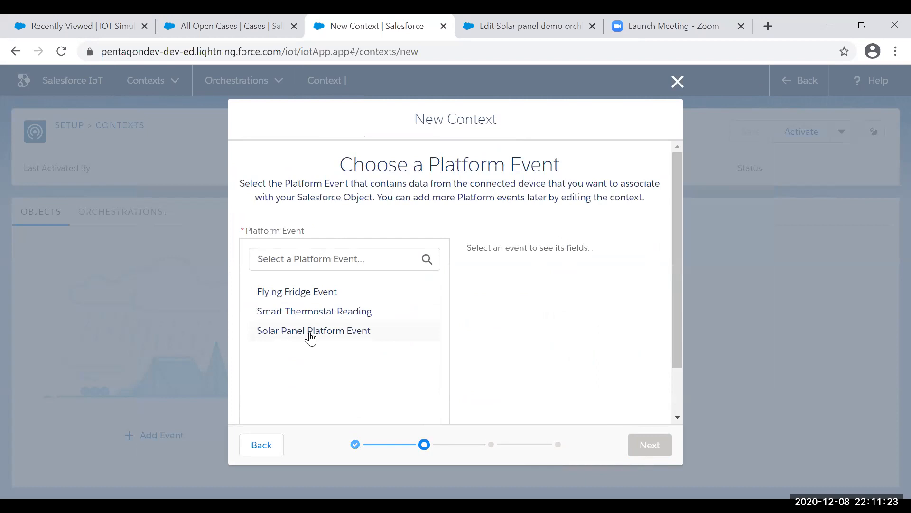
Step: Choose Solar Panel Platform Event for the context and link its serial number to the Asset's solar panel serial field as key fields
{"action": "left_click", "coordinate": [311, 338]}
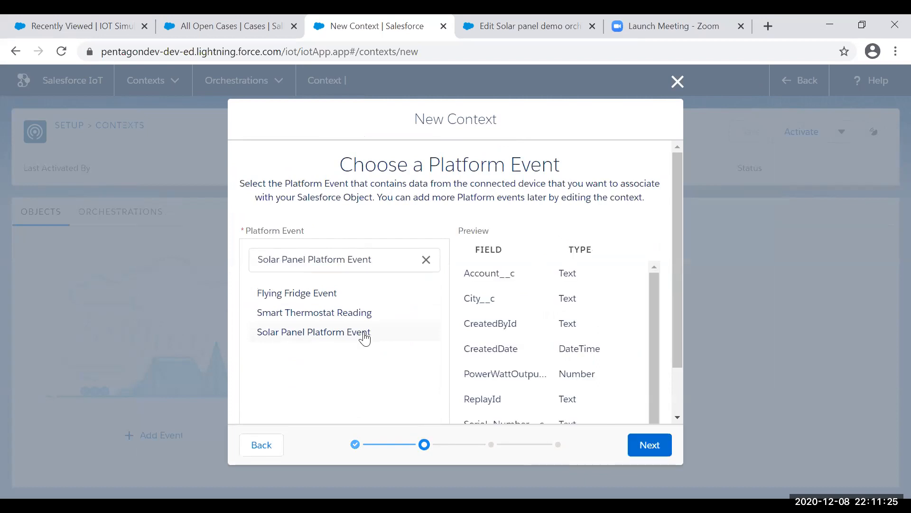
{"action": "left_click", "coordinate": [642, 447]}
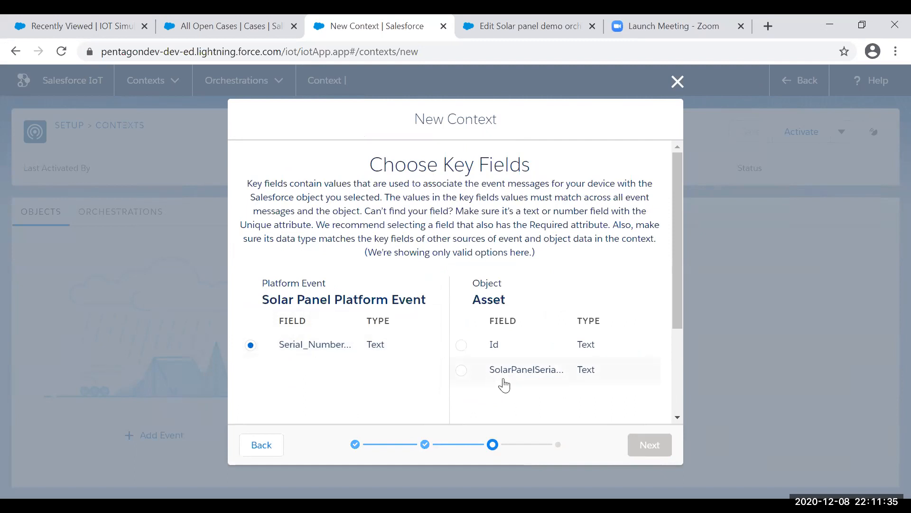
{"action": "left_click", "coordinate": [463, 372]}
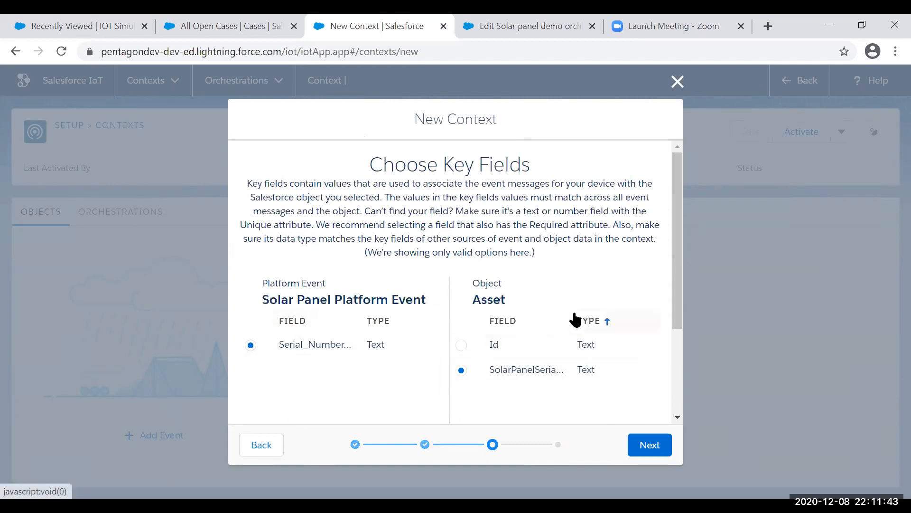
{"action": "left_click", "coordinate": [657, 451]}
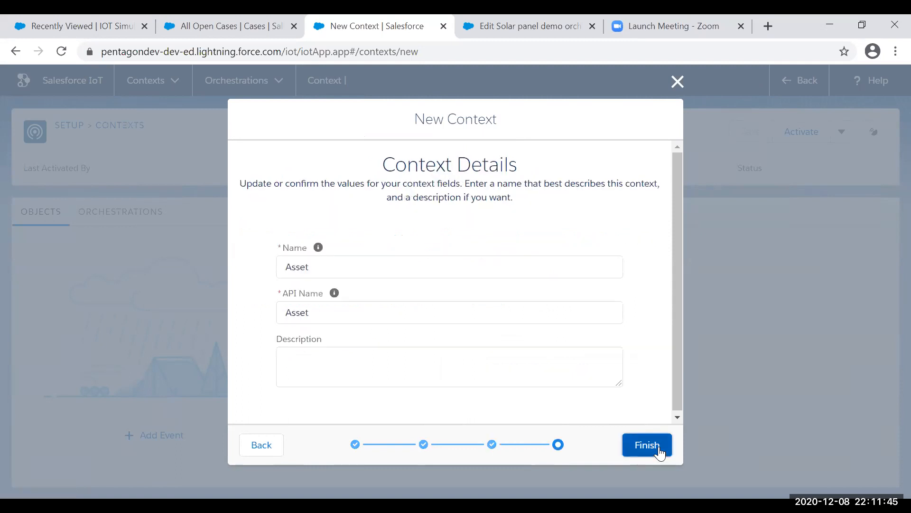
Step: Name the context Asset-demo and try to create it with the default API name
{"action": "left_click", "coordinate": [326, 268]}
{"action": "type", "text": "-demo"}
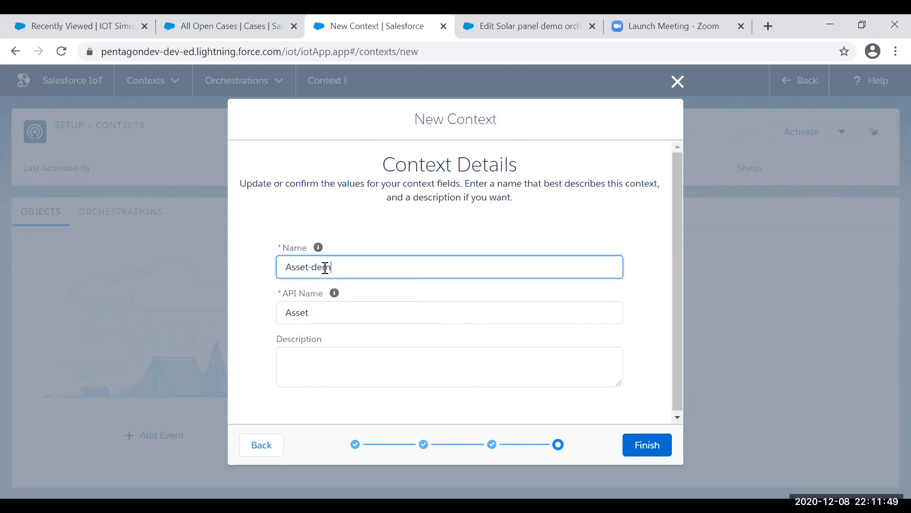
{"action": "left_click", "coordinate": [385, 314]}
{"action": "left_click", "coordinate": [640, 445]}
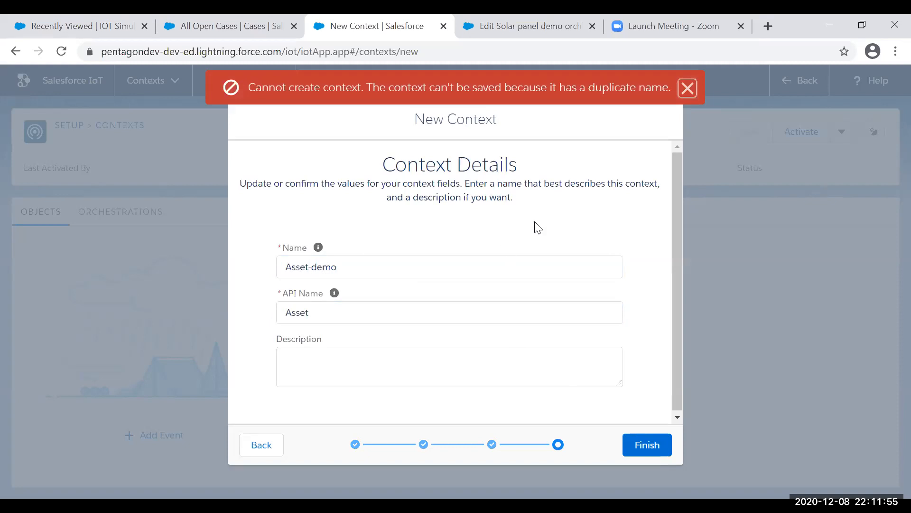
Step: Set the context's API name to demo_Asset_1 and finish creating the context
{"action": "left_click", "coordinate": [323, 309]}
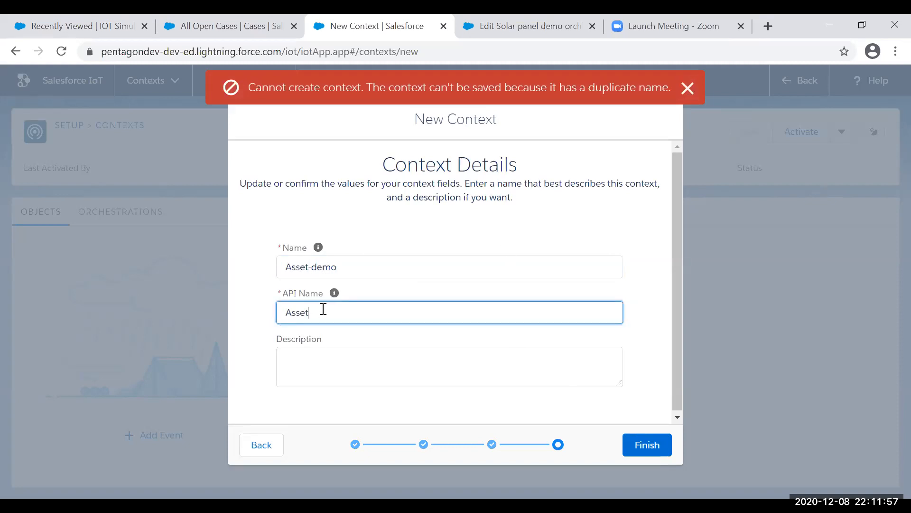
{"action": "type", "text": "-demo"}
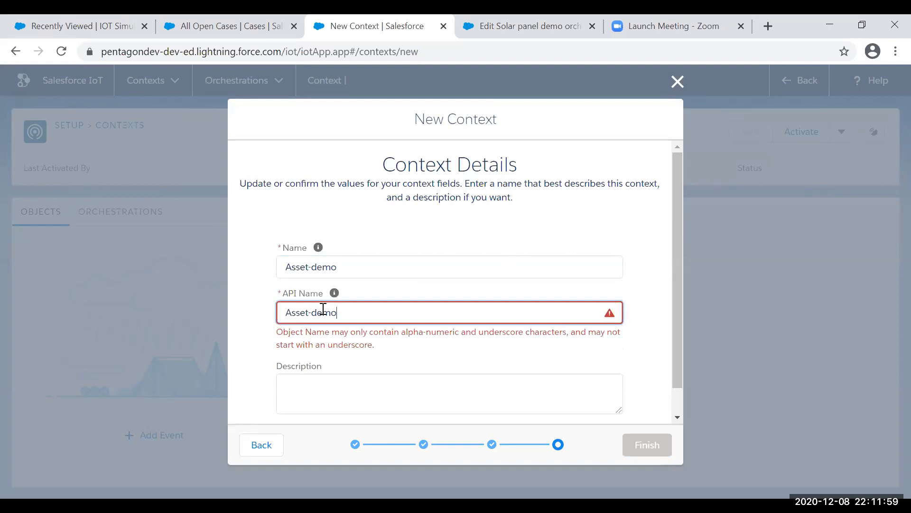
{"action": "key", "text": "Home"}
{"action": "left_click_drag", "start_coordinate": [337, 314], "coordinate": [309, 313]}
{"action": "key", "text": "ctrl+c"}
{"action": "key", "text": "BackSpace"}
{"action": "key", "text": "ctrl+v"}
{"action": "type", "text": "-"}
{"action": "left_click", "coordinate": [504, 365]}
{"action": "left_click", "coordinate": [369, 314]}
{"action": "key", "text": "BackSpace"}
{"action": "type", "text": "_"}
{"action": "key", "text": "BackSpace"}
{"action": "type", "text": "_"}
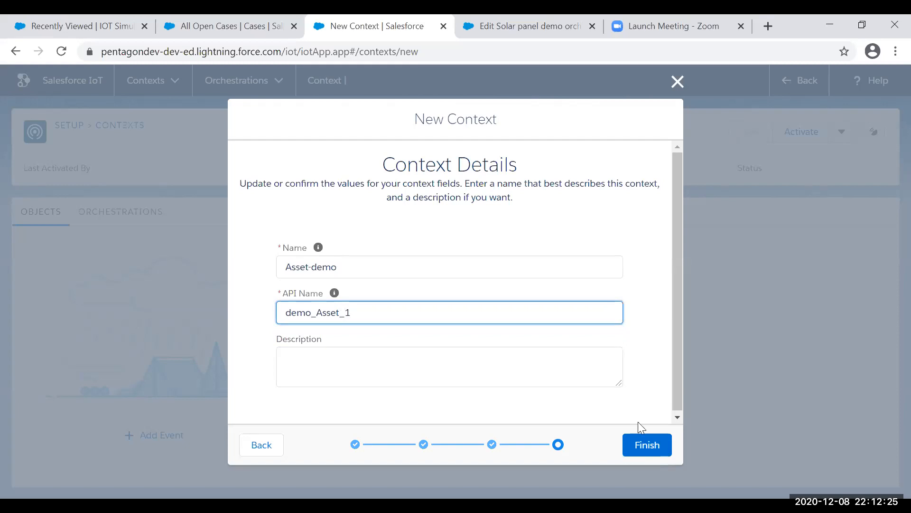
{"action": "left_click", "coordinate": [643, 451]}
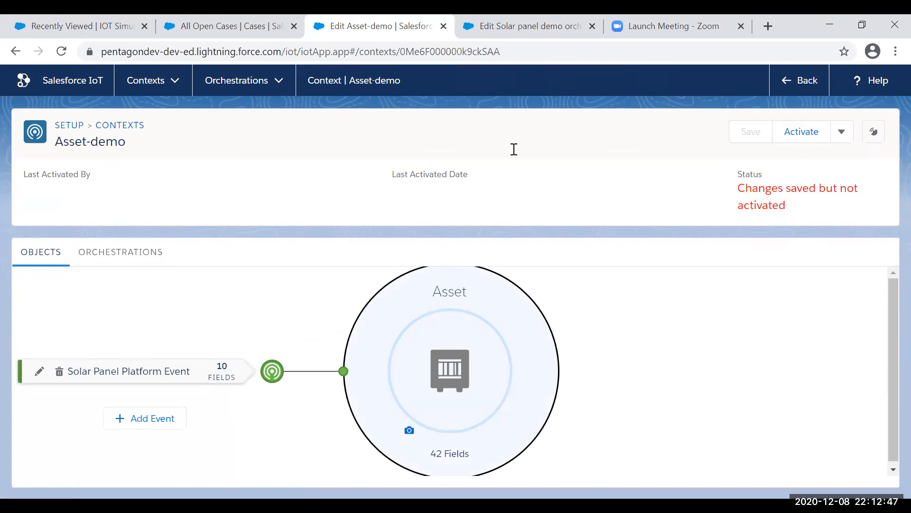
Step: Return to Setup, find the Salesforce IoT Orchestrations page, and view the new orchestration form without creating one
{"action": "left_click", "coordinate": [17, 53]}
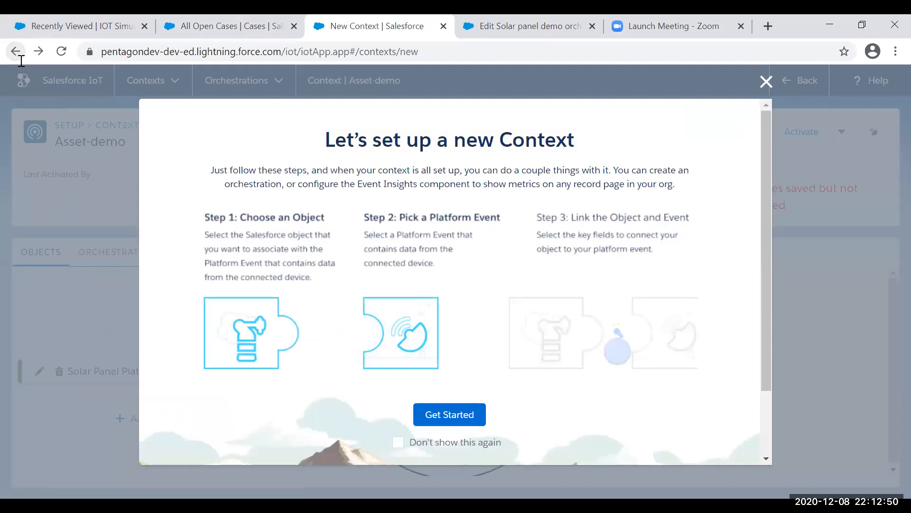
{"action": "left_click", "coordinate": [766, 81]}
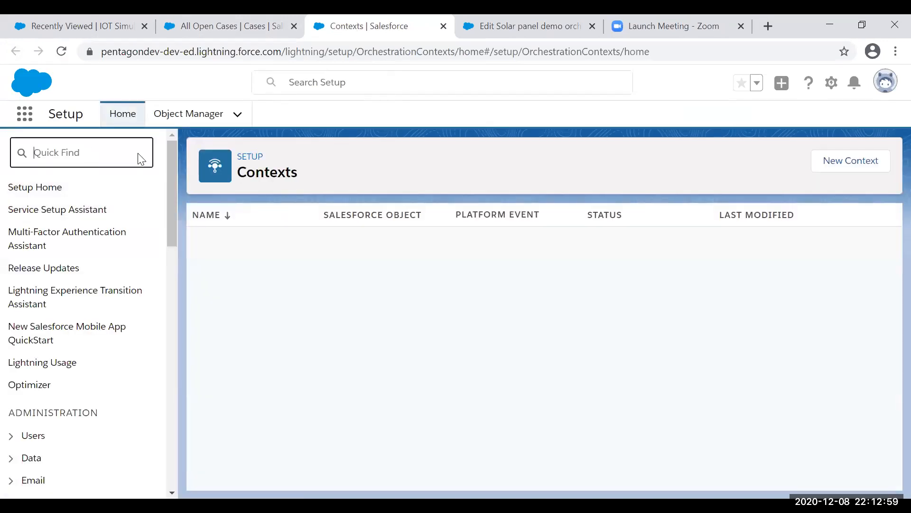
{"action": "type", "text": "io"}
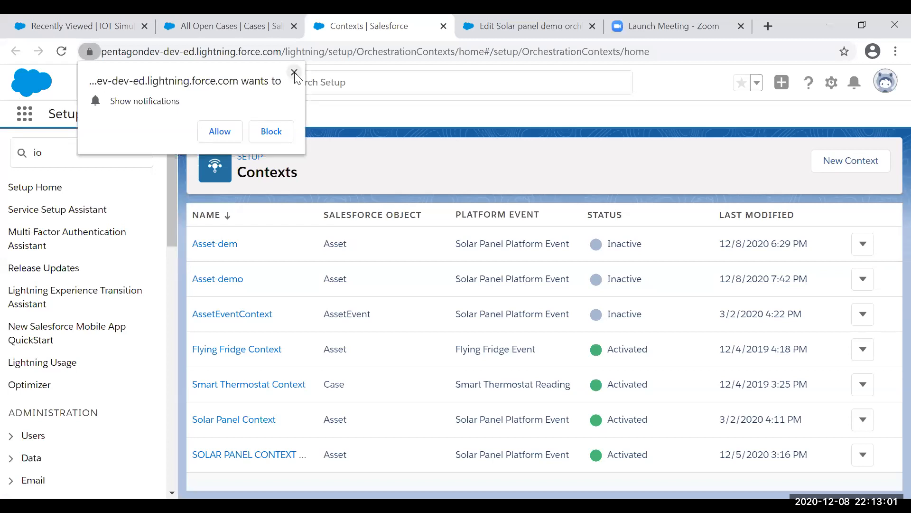
{"action": "left_click", "coordinate": [294, 73]}
{"action": "type", "text": "t"}
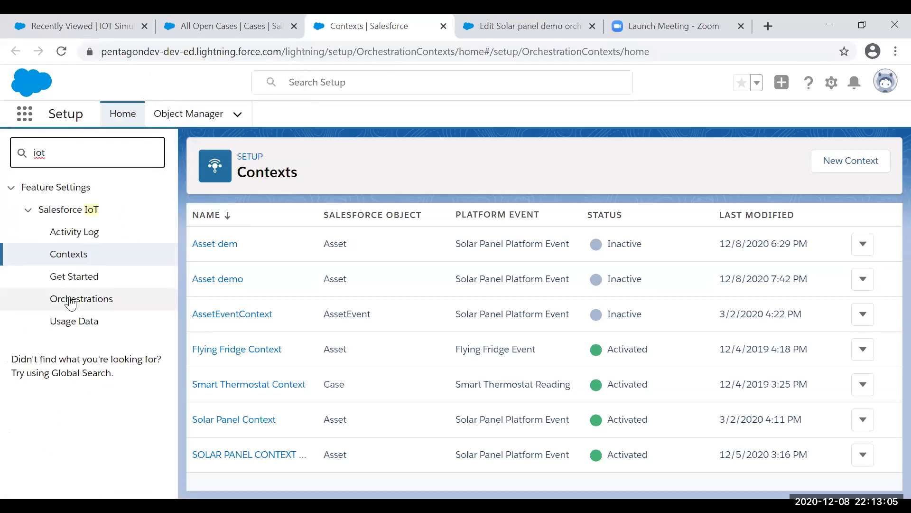
{"action": "left_click", "coordinate": [71, 299]}
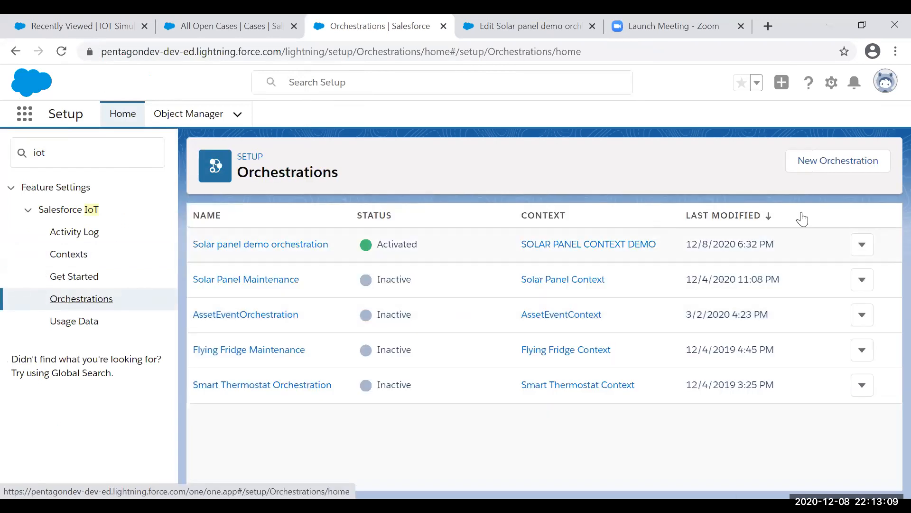
{"action": "left_click", "coordinate": [828, 168]}
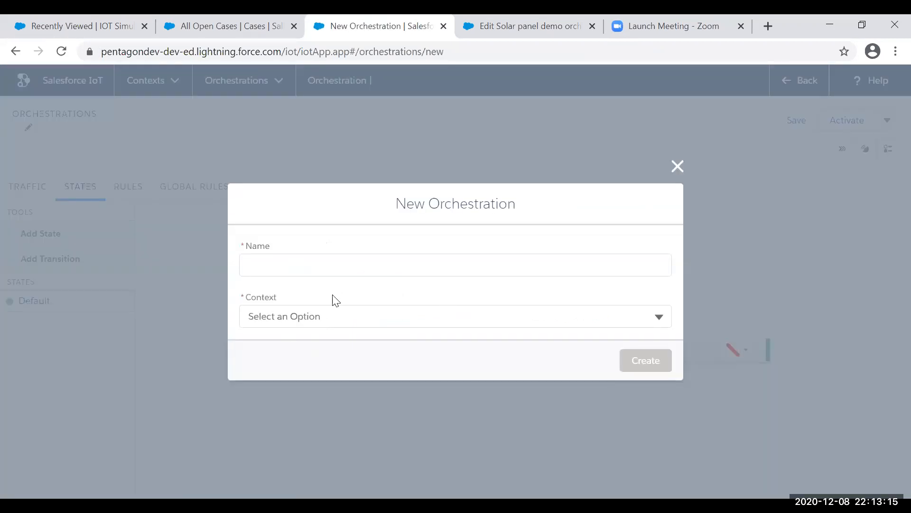
{"action": "left_click", "coordinate": [678, 166]}
Step: Switch to the Solar panel demo orchestration and examine its traffic diagram and states
{"action": "left_click", "coordinate": [528, 21]}
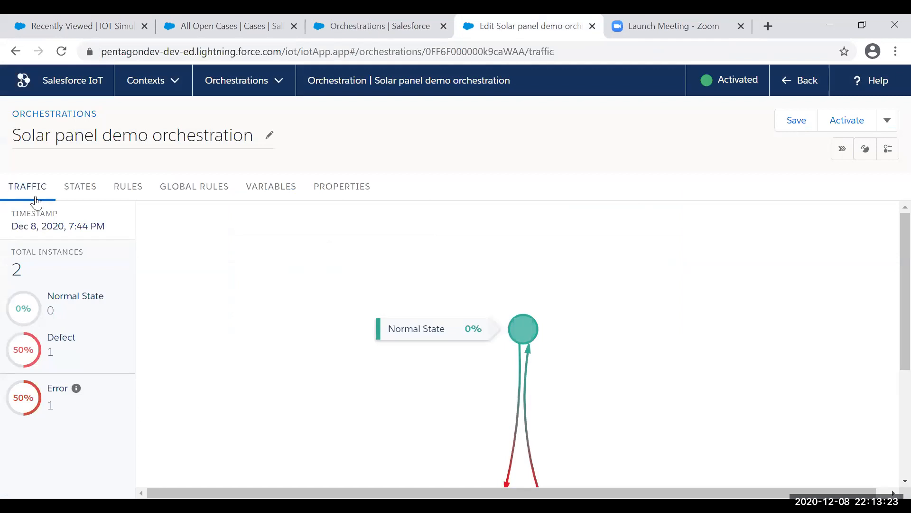
{"action": "left_click_drag", "start_coordinate": [887, 276], "coordinate": [887, 335]}
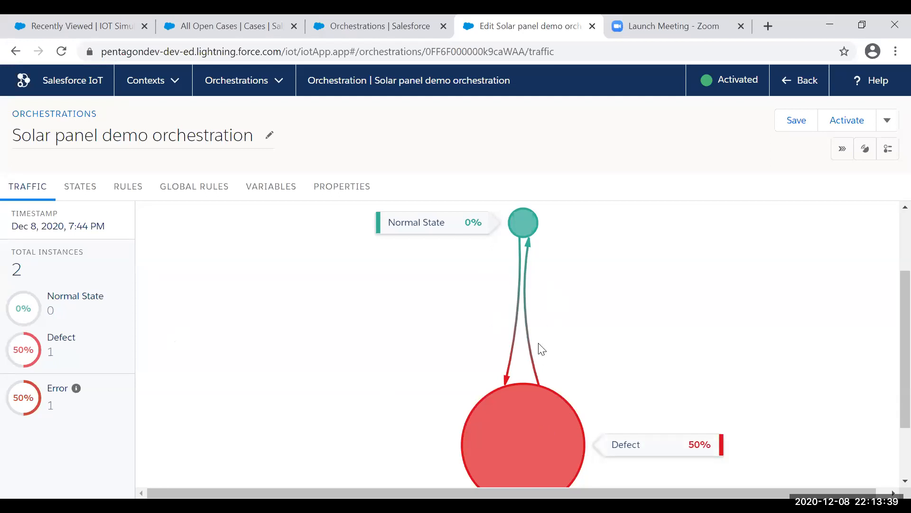
{"action": "left_click", "coordinate": [75, 197]}
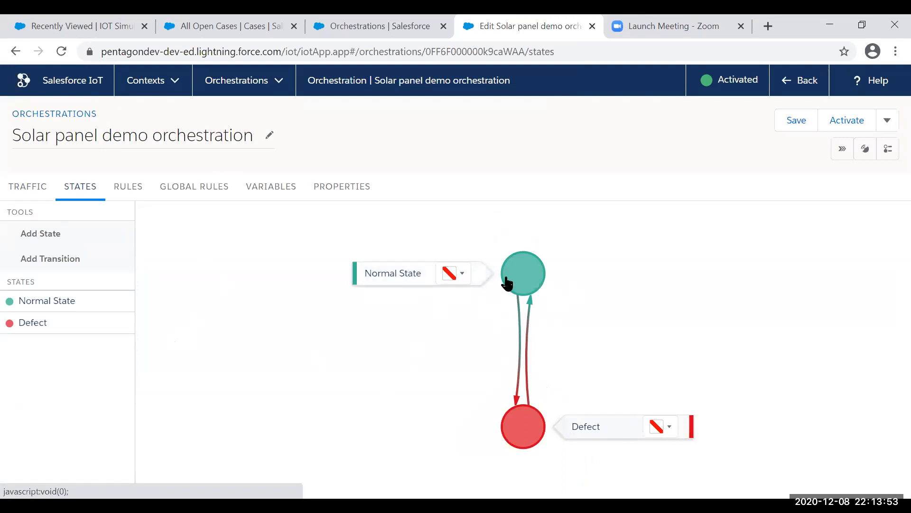
Step: Examine the orchestration's rules and the available When event options of the Normal State rule
{"action": "left_click", "coordinate": [132, 196]}
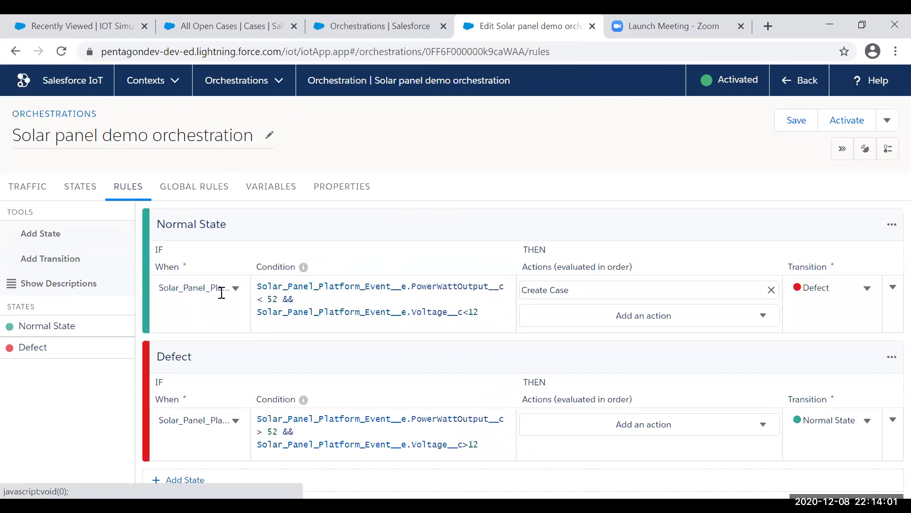
{"action": "left_click", "coordinate": [236, 288]}
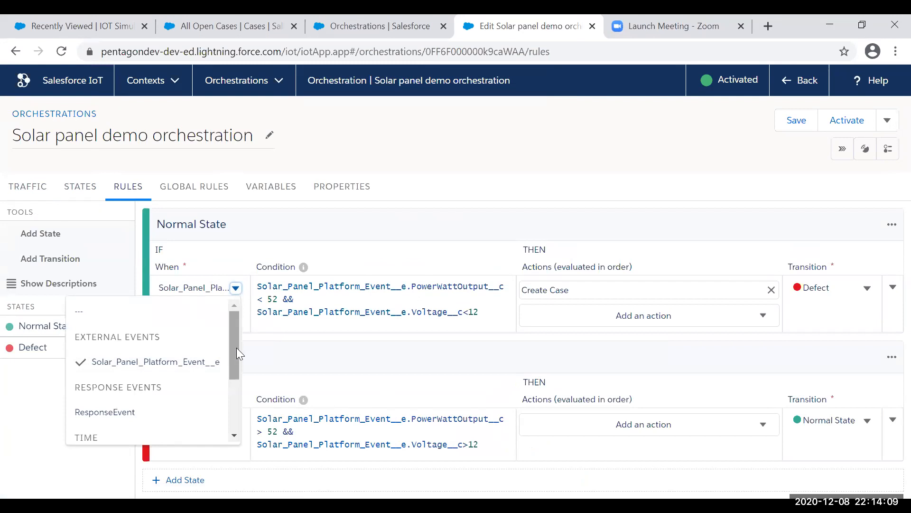
{"action": "left_click_drag", "start_coordinate": [232, 348], "coordinate": [232, 381]}
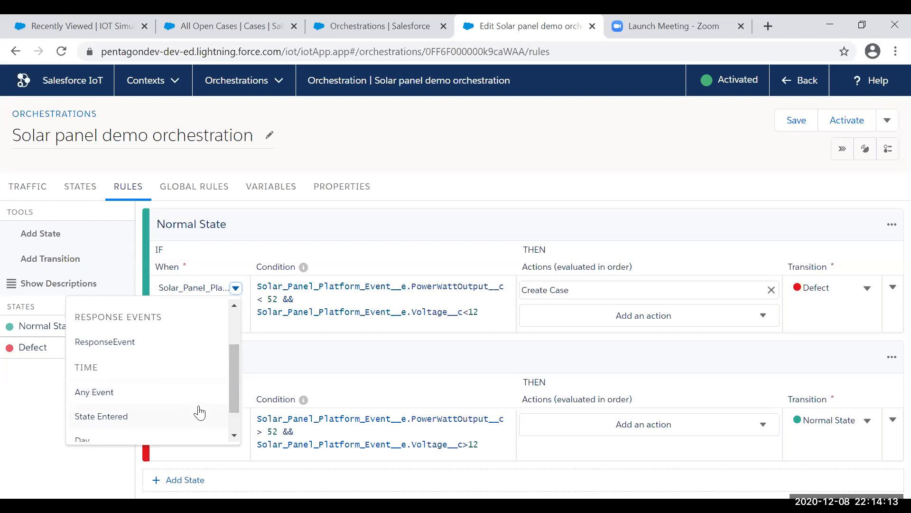
{"action": "scroll", "coordinate": [233, 407], "scroll_direction": "down", "scroll_amount": 1}
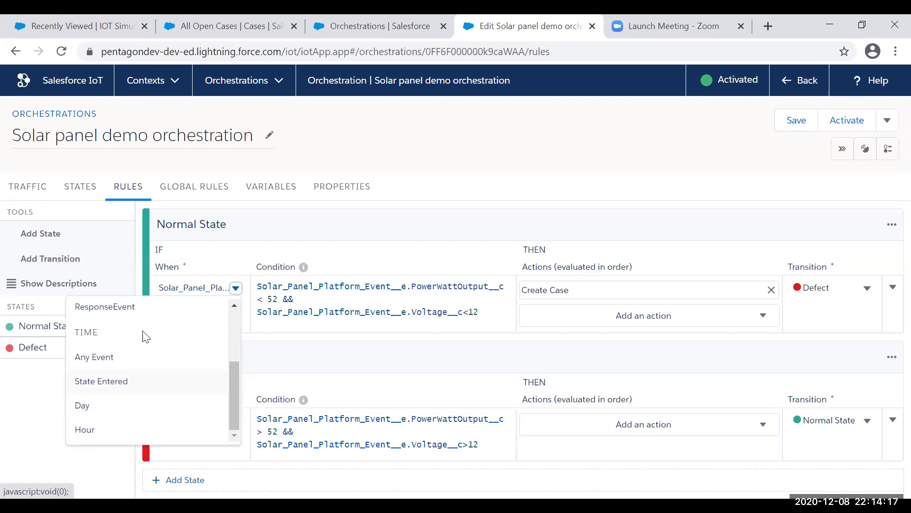
Step: Examine the field values assigned by the Normal State rule's Create Case action without changing them
{"action": "left_click", "coordinate": [328, 355]}
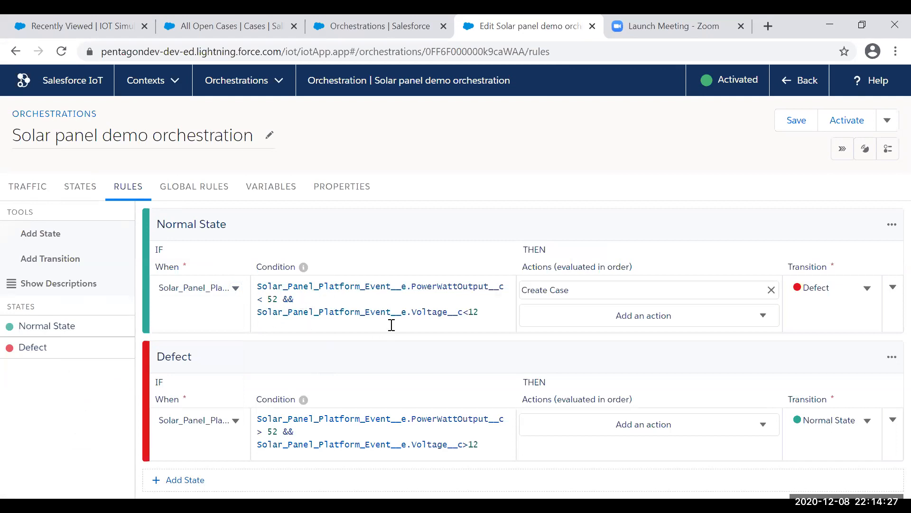
{"action": "left_click", "coordinate": [596, 290]}
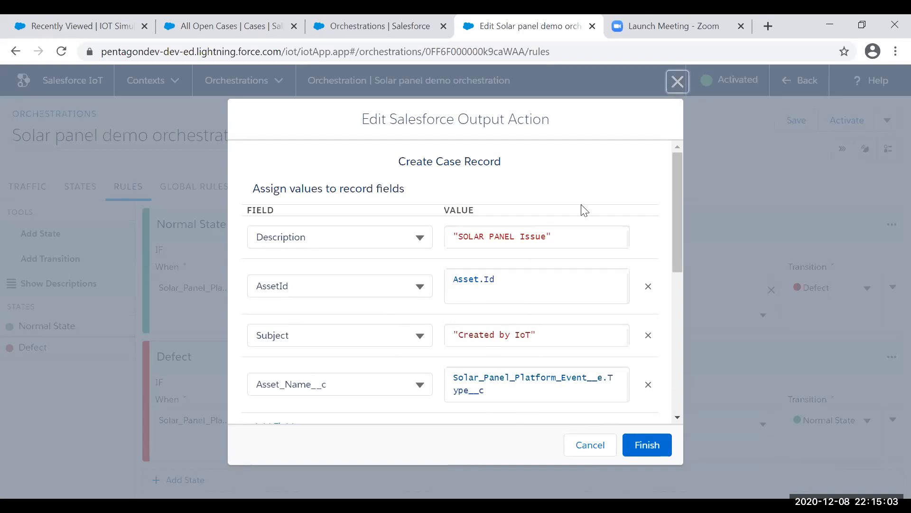
{"action": "left_click", "coordinate": [590, 445]}
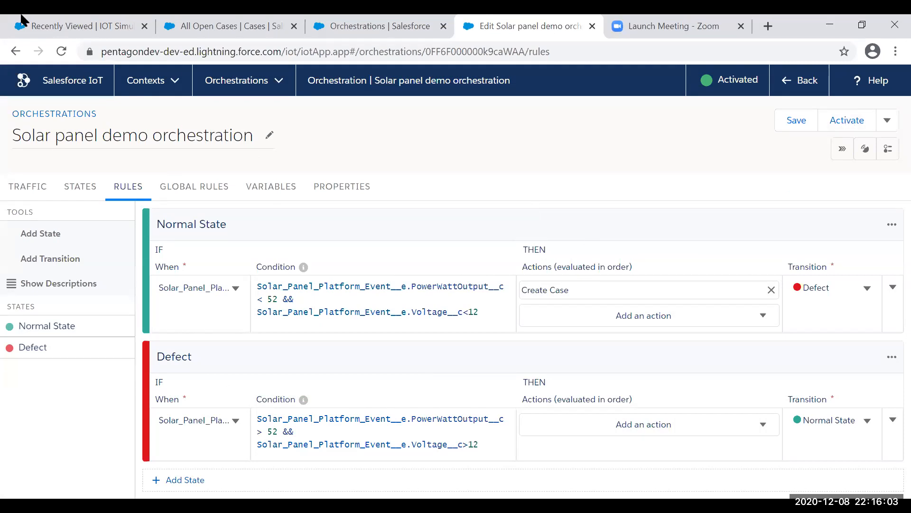
Step: Examine the orchestration's traffic diagram from the Normal State to the Defect state
{"action": "left_click", "coordinate": [54, 30]}
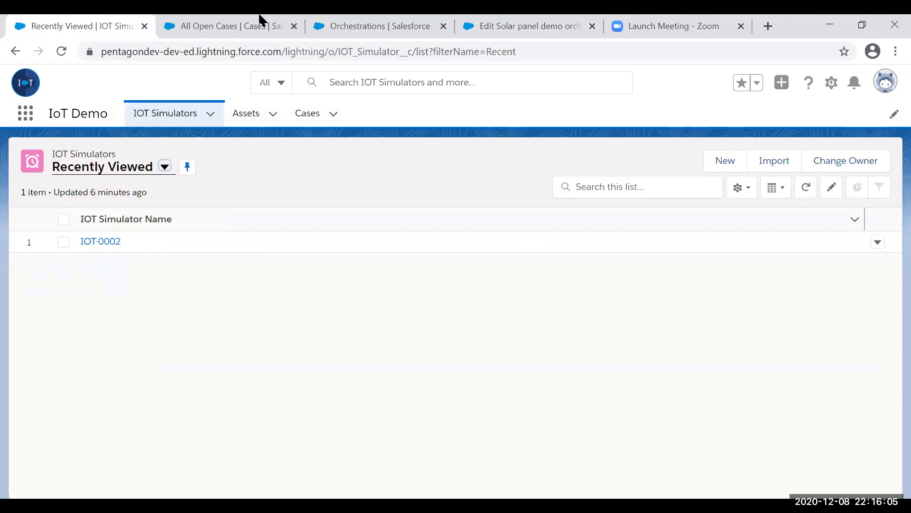
{"action": "left_click", "coordinate": [501, 21]}
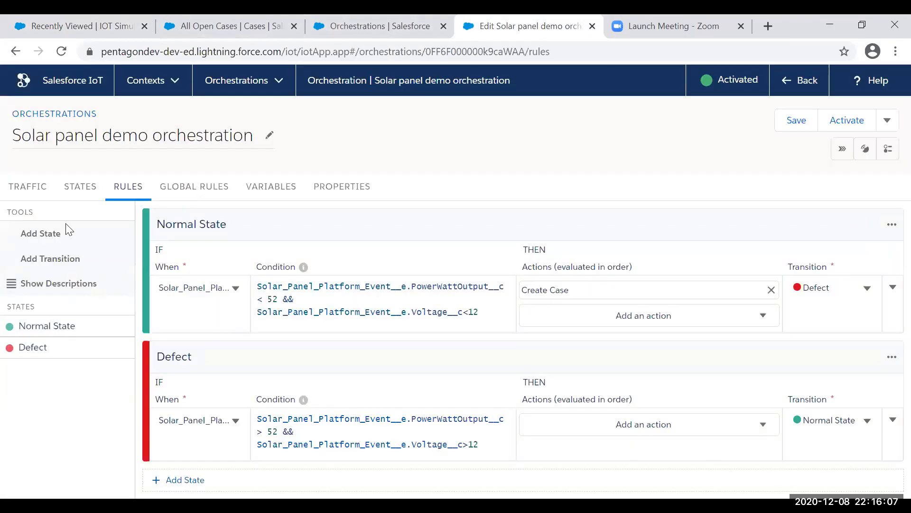
{"action": "left_click", "coordinate": [28, 186]}
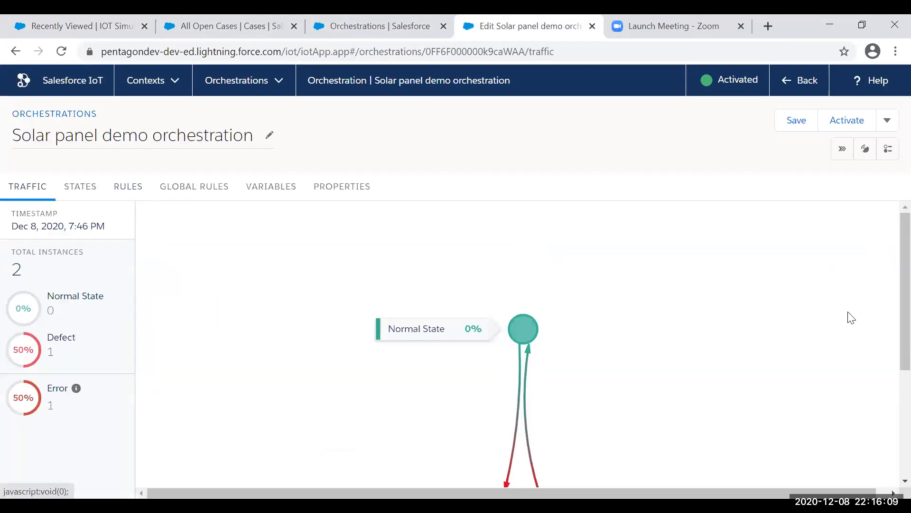
{"action": "scroll", "coordinate": [890, 332], "scroll_direction": "down", "scroll_amount": 5}
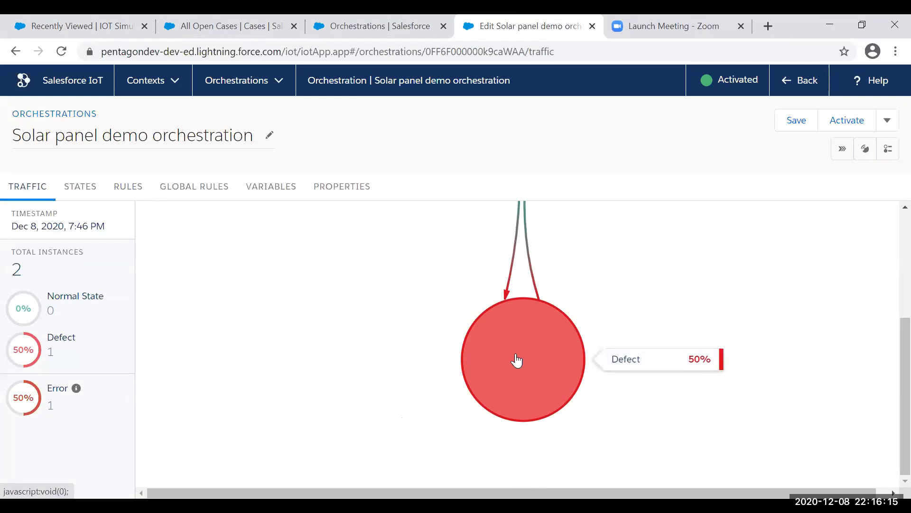
Step: Open the IOT-0002 record in the IoT Demo app and launch its solar panel simulator
{"action": "left_click", "coordinate": [61, 27]}
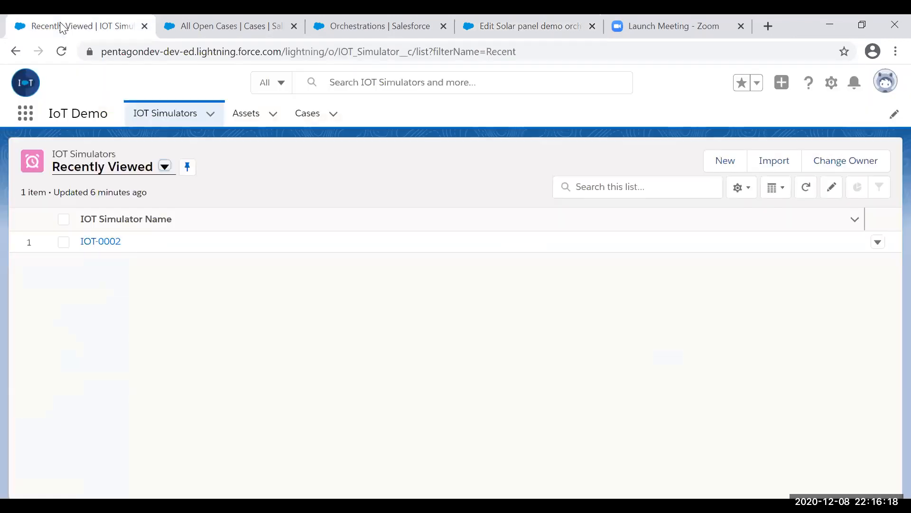
{"action": "left_click", "coordinate": [91, 243]}
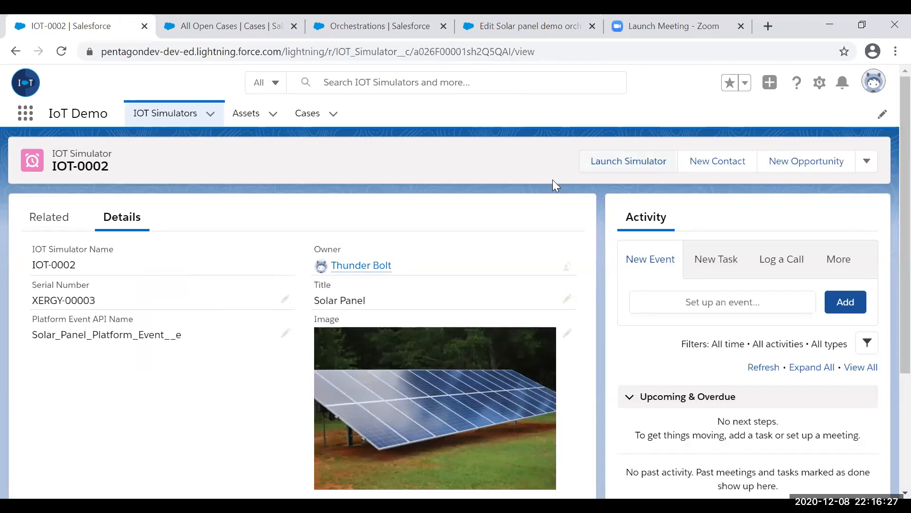
{"action": "left_click", "coordinate": [613, 163]}
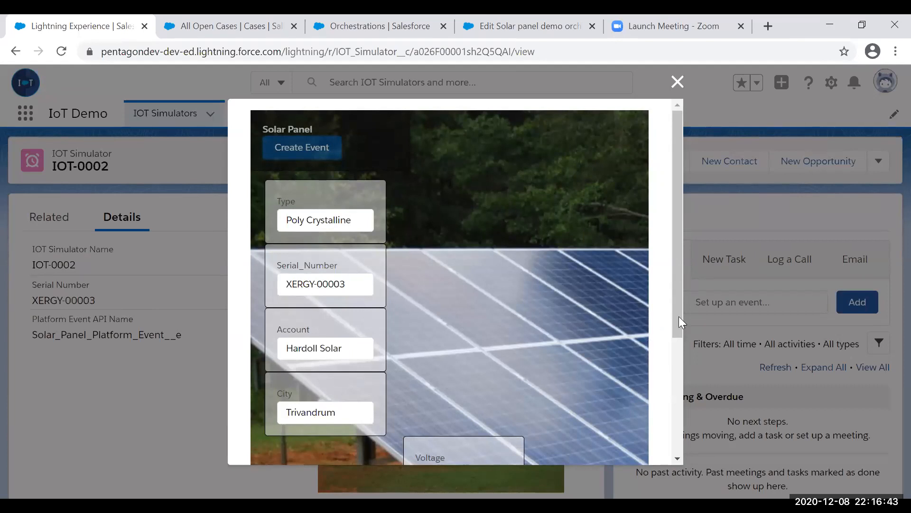
Step: Set the simulator's Voltage to 52 and PowerWattOutput to 145, and create the platform event
{"action": "left_click", "coordinate": [679, 386]}
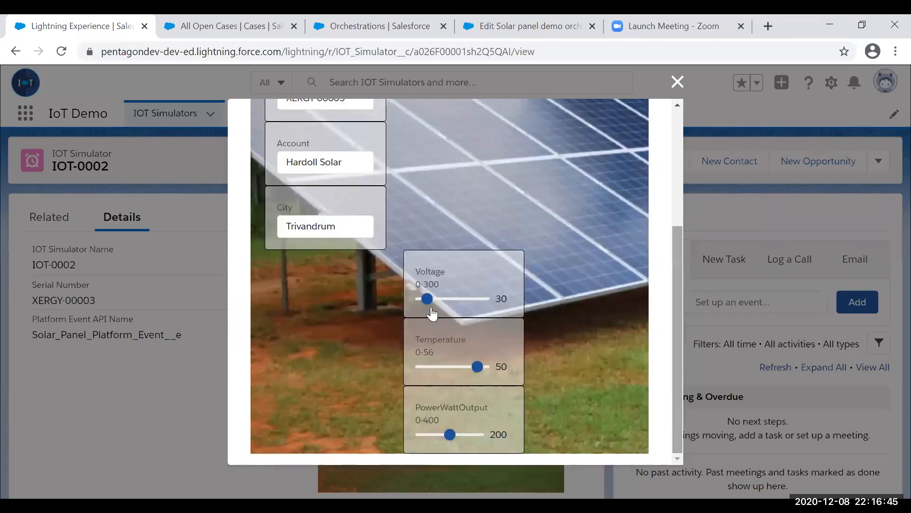
{"action": "left_click_drag", "start_coordinate": [425, 299], "coordinate": [424, 300]}
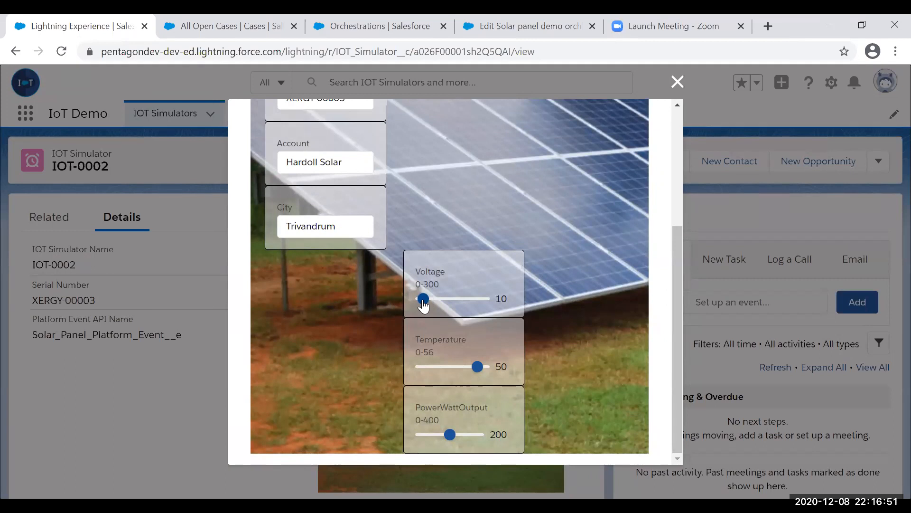
{"action": "left_click_drag", "start_coordinate": [423, 299], "coordinate": [431, 300]}
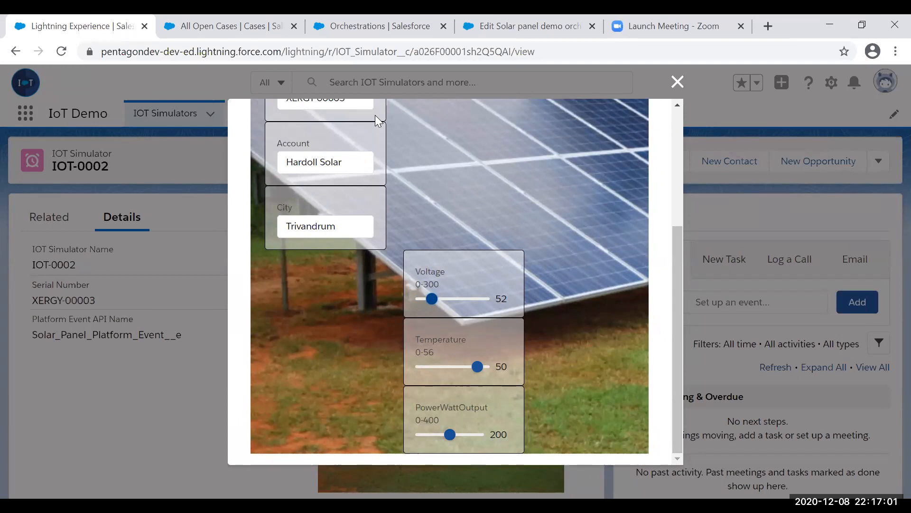
{"action": "scroll", "coordinate": [375, 115], "scroll_direction": "up", "scroll_amount": 4}
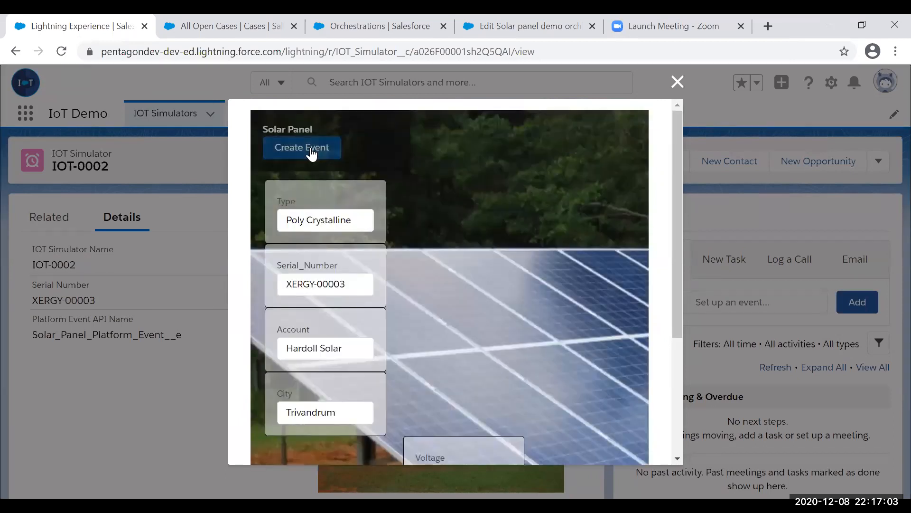
{"action": "left_click", "coordinate": [310, 148]}
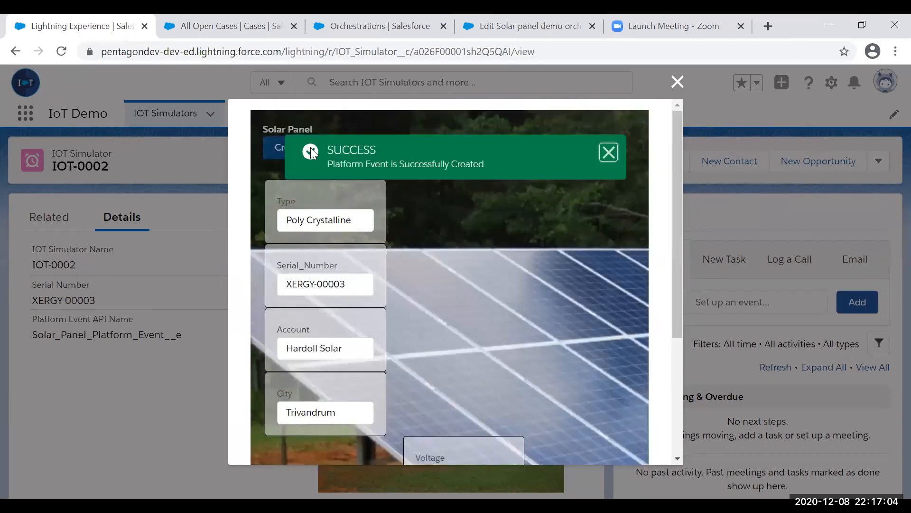
Step: Reload the Solar panel demo orchestration and check its traffic diagram for the instance's state after the event
{"action": "left_click", "coordinate": [531, 30]}
{"action": "left_click", "coordinate": [62, 52]}
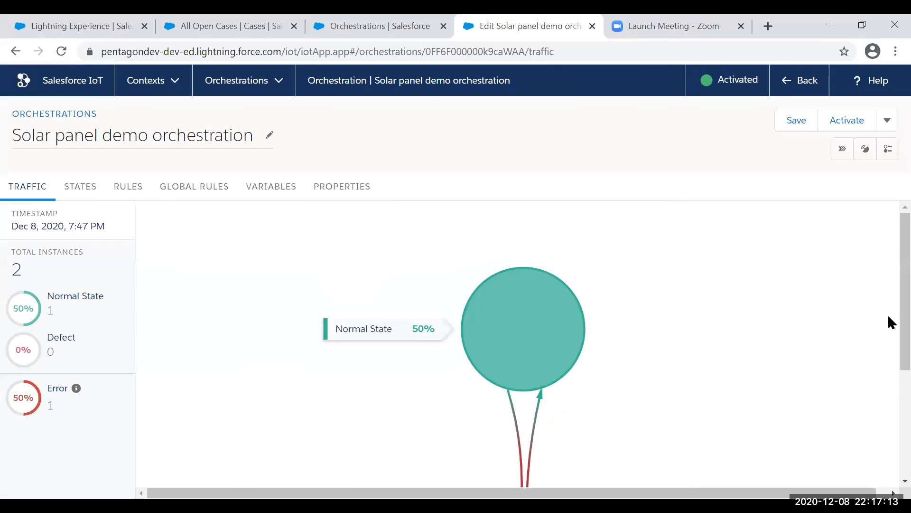
{"action": "scroll", "coordinate": [888, 421], "scroll_direction": "down", "scroll_amount": 4}
{"action": "scroll", "coordinate": [888, 423], "scroll_direction": "up", "scroll_amount": 3}
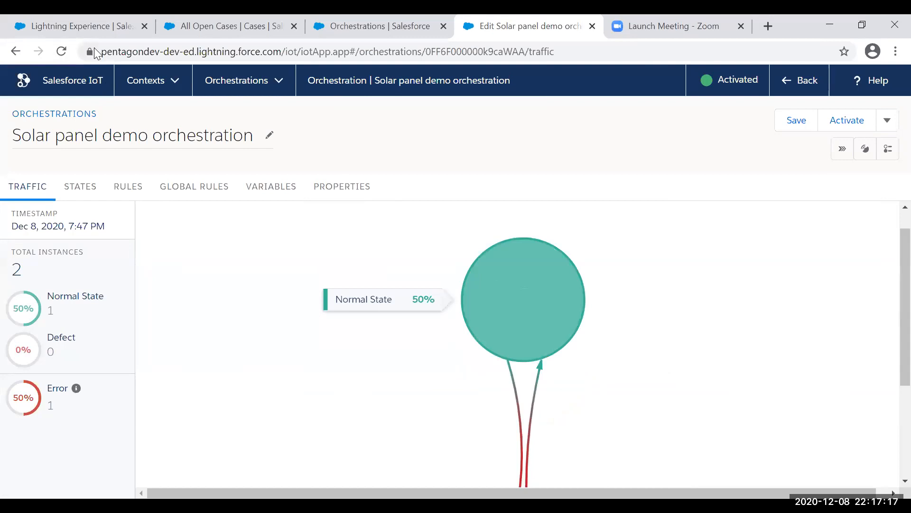
Step: Back in the solar panel simulator, set Voltage to 8 and PowerWattOutput to 30, and create another platform event
{"action": "left_click", "coordinate": [90, 19]}
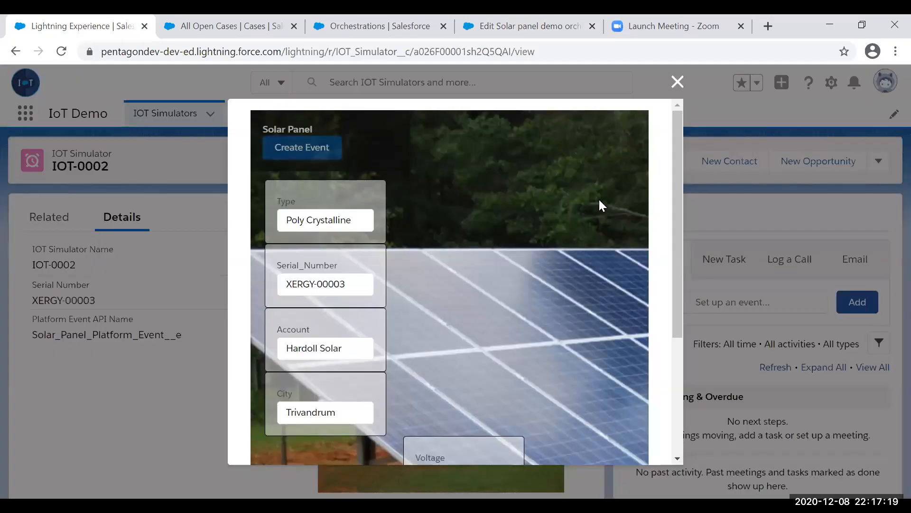
{"action": "scroll", "coordinate": [655, 284], "scroll_direction": "down", "scroll_amount": 4}
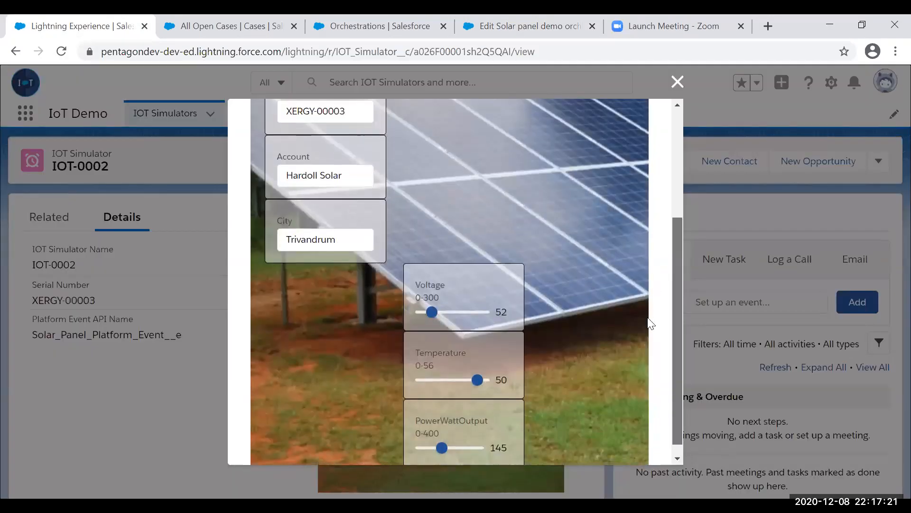
{"action": "left_click_drag", "start_coordinate": [435, 318], "coordinate": [420, 318]}
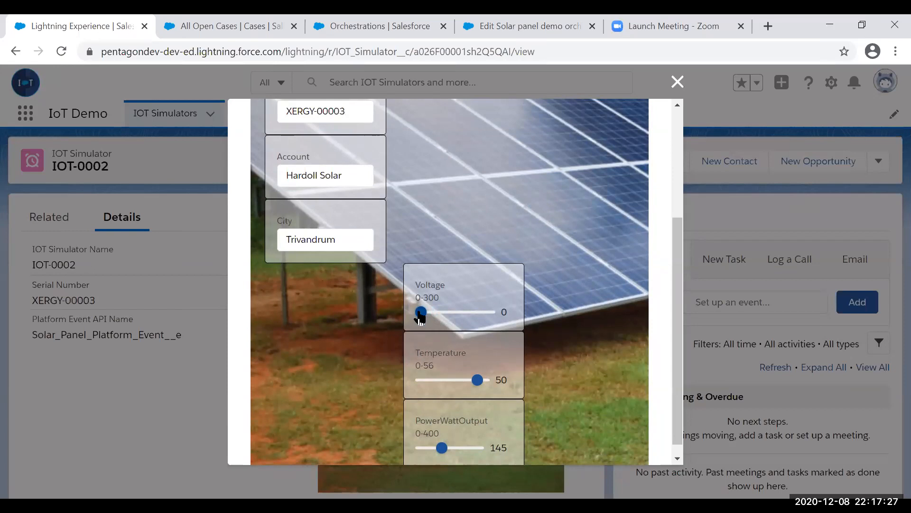
{"action": "left_click_drag", "start_coordinate": [424, 318], "coordinate": [426, 318]}
{"action": "left_click_drag", "start_coordinate": [441, 449], "coordinate": [426, 450]}
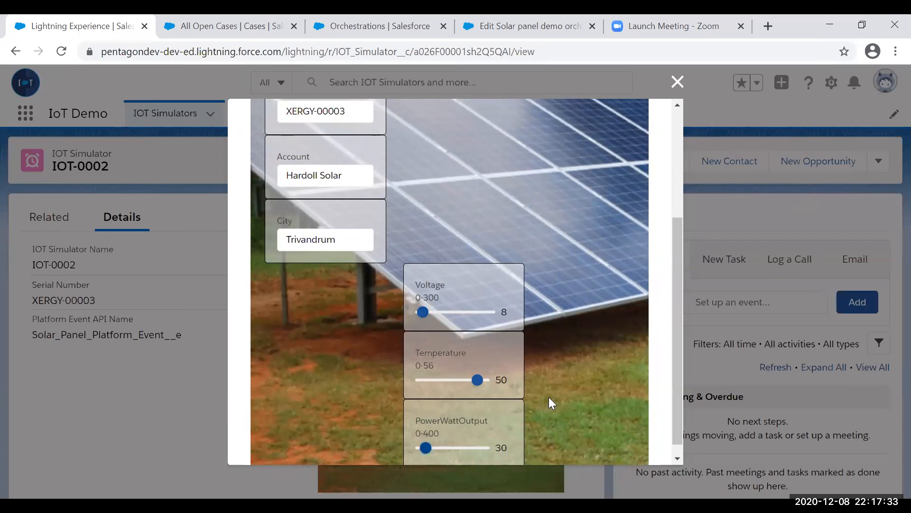
{"action": "left_click_drag", "start_coordinate": [676, 390], "coordinate": [673, 433]}
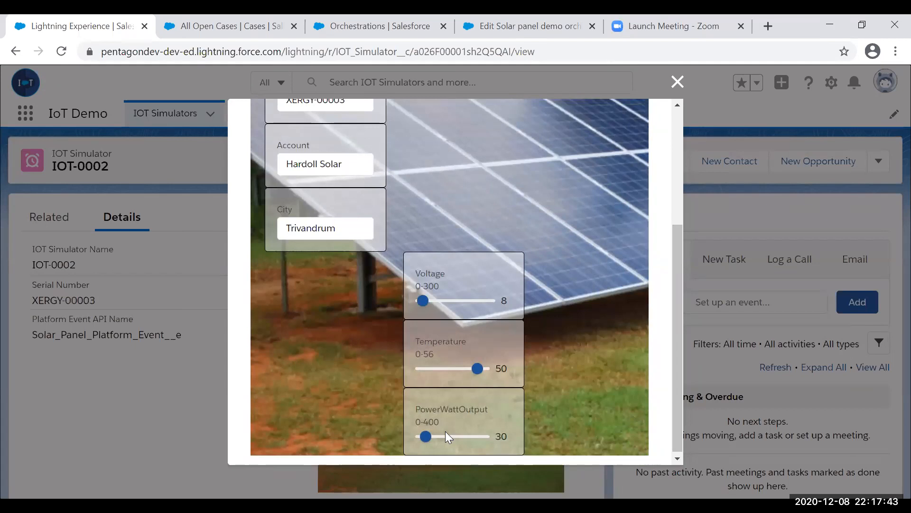
{"action": "left_click_drag", "start_coordinate": [680, 357], "coordinate": [397, 175]}
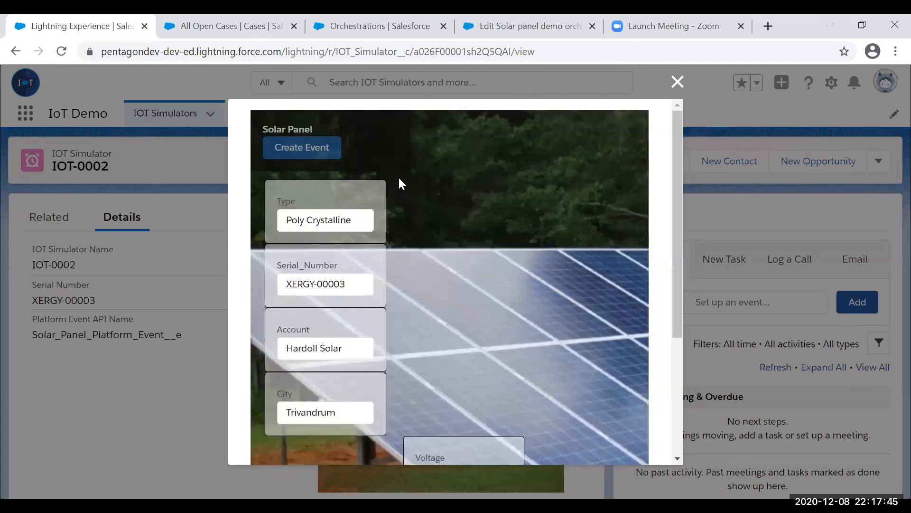
{"action": "left_click", "coordinate": [314, 149]}
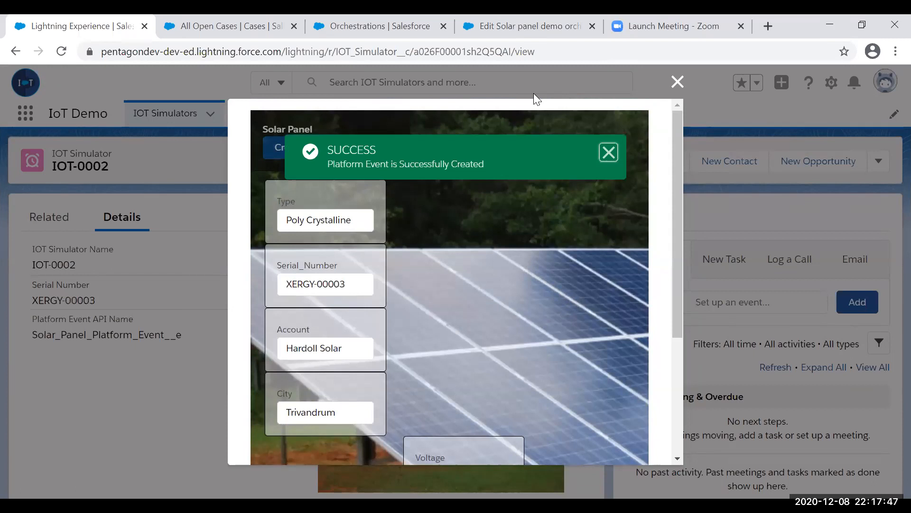
Step: Reload the orchestration's traffic diagram to check the state after the second event, and review the rules behind the transition
{"action": "left_click", "coordinate": [503, 31]}
{"action": "left_click", "coordinate": [61, 52]}
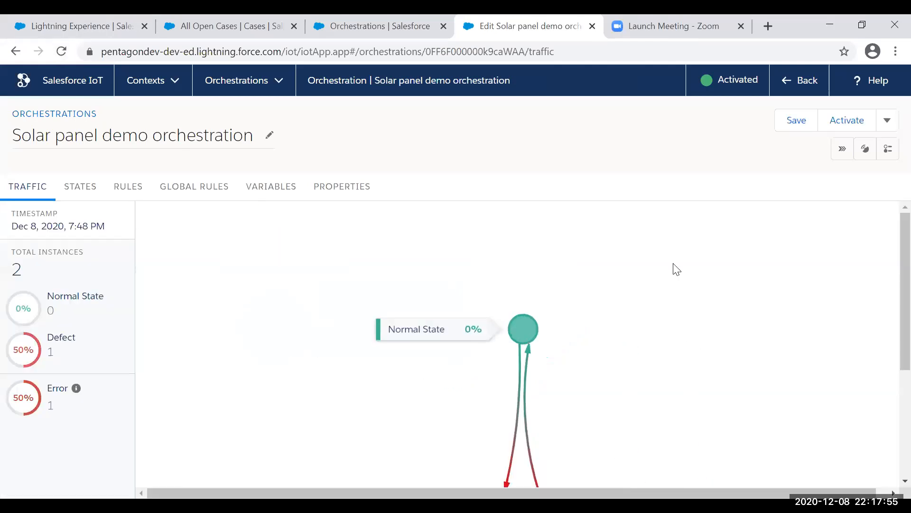
{"action": "scroll", "coordinate": [887, 337], "scroll_direction": "down", "scroll_amount": 3}
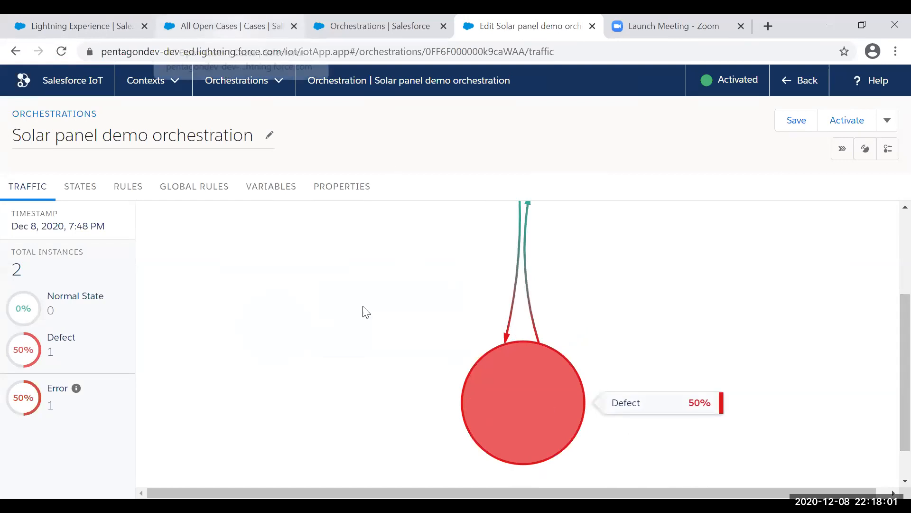
{"action": "left_click", "coordinate": [136, 194]}
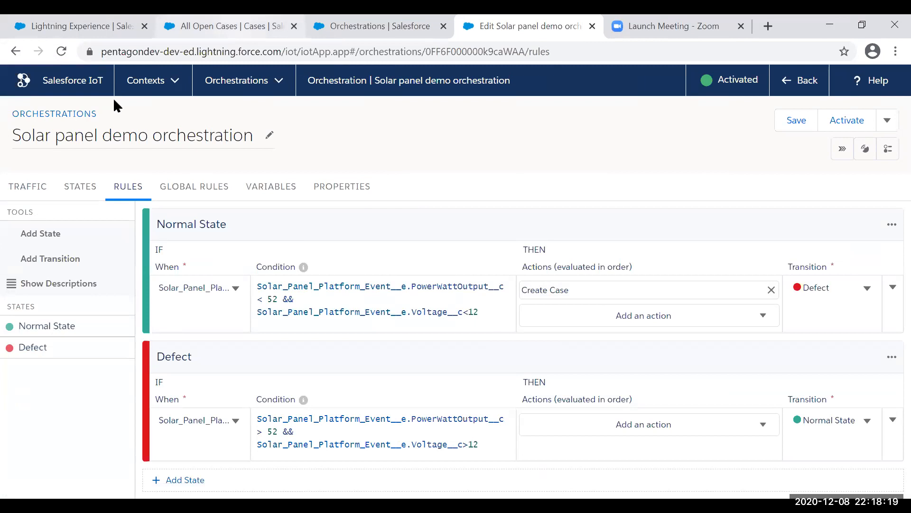
Step: Refresh the All Open Cases list and open the newest case created by IoT to inspect its details
{"action": "left_click", "coordinate": [227, 26]}
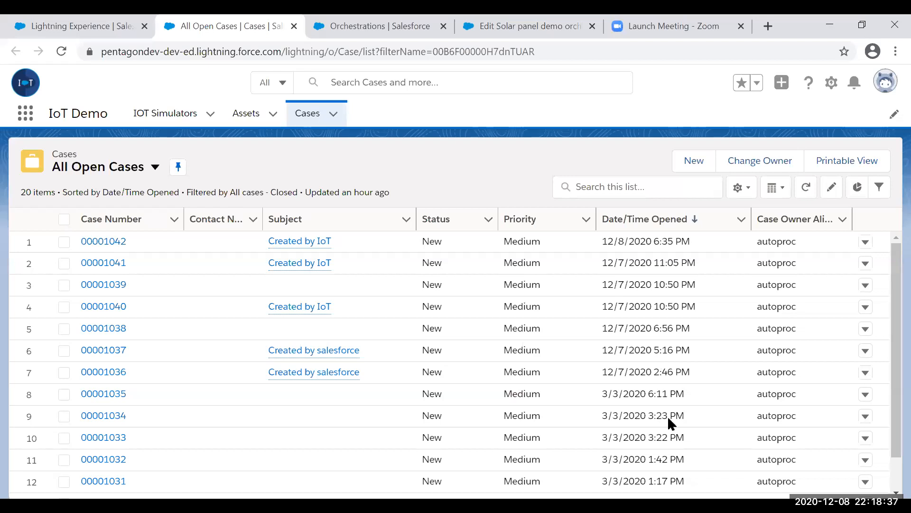
{"action": "left_click", "coordinate": [61, 51]}
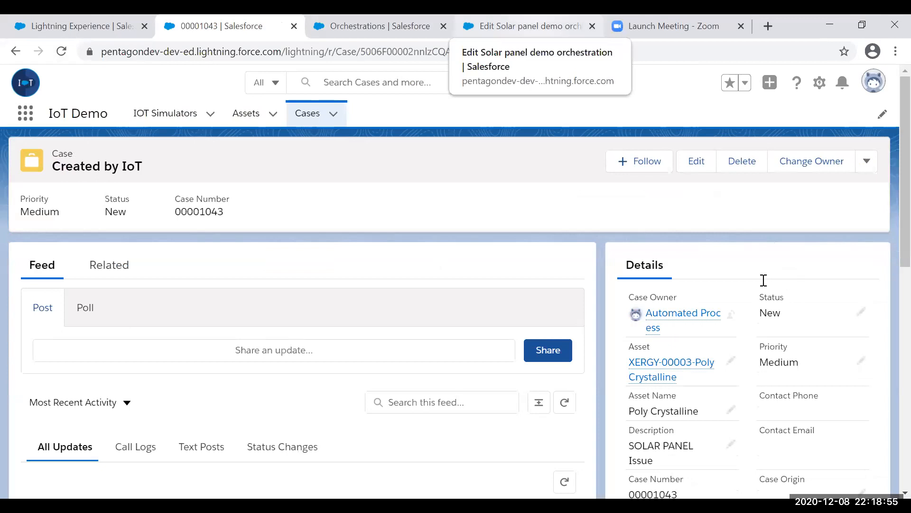
Step: Examine the orchestration's Event Sender with the Solar Panel Platform Event selected, and view its Trackers
{"action": "left_click", "coordinate": [530, 27]}
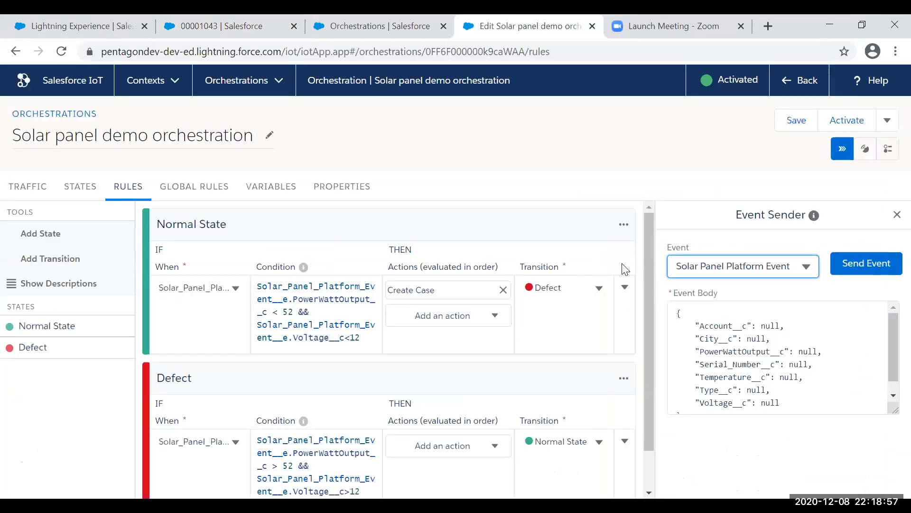
{"action": "left_click", "coordinate": [865, 149]}
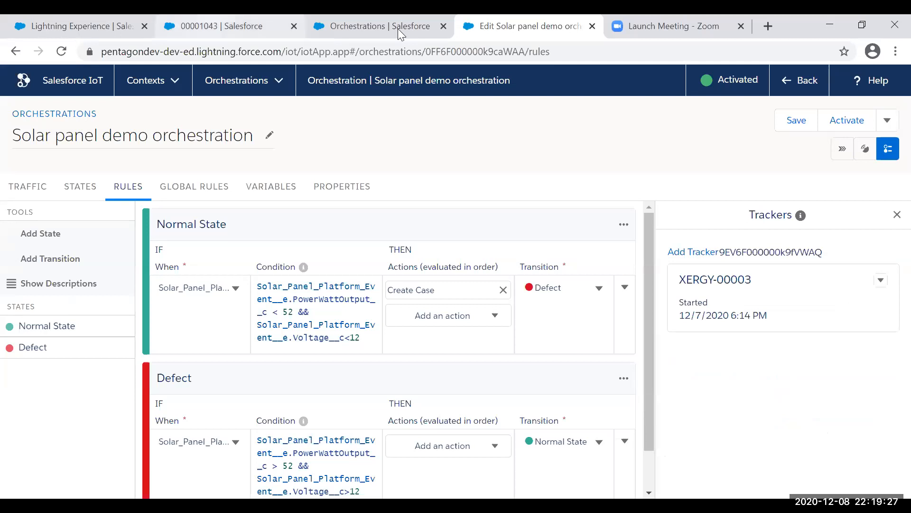
Step: Revisit the case created by IoT, and search Setup for iot from the Orchestrations page
{"action": "left_click", "coordinate": [221, 26]}
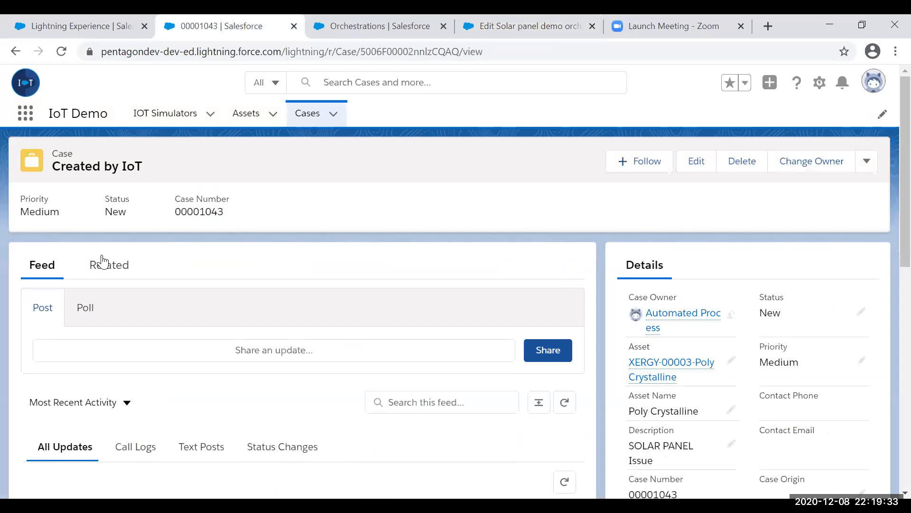
{"action": "key", "text": "ctrl+Tab"}
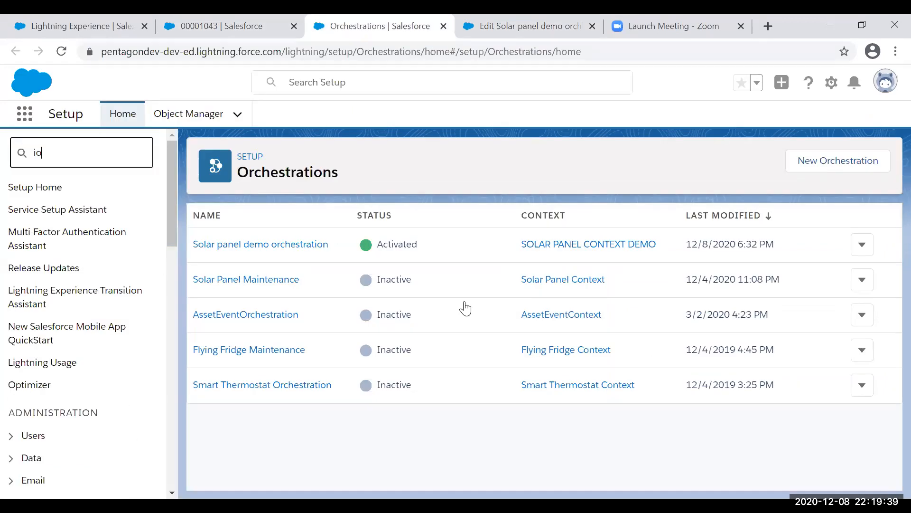
{"action": "type", "text": "t"}
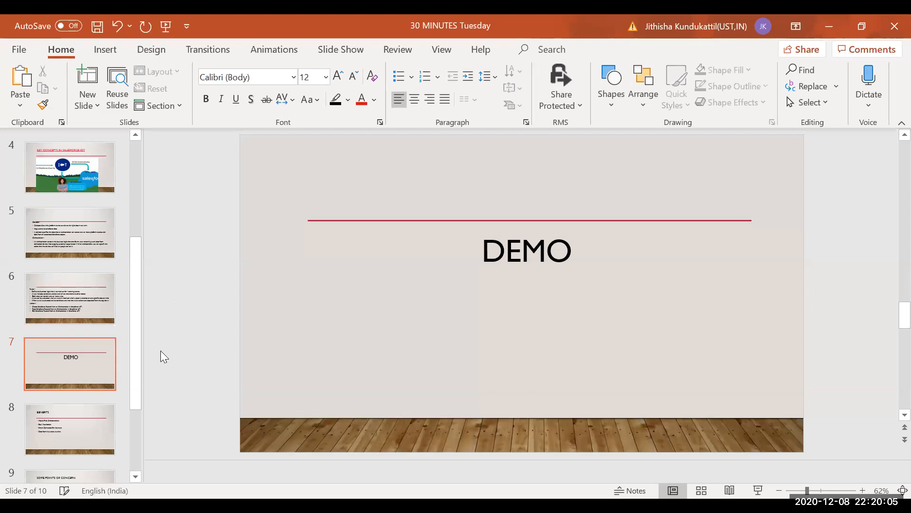
Step: Switch to the PowerPoint presentation and go to the Benefits slide following the Demo slide
{"action": "key", "text": "Down"}
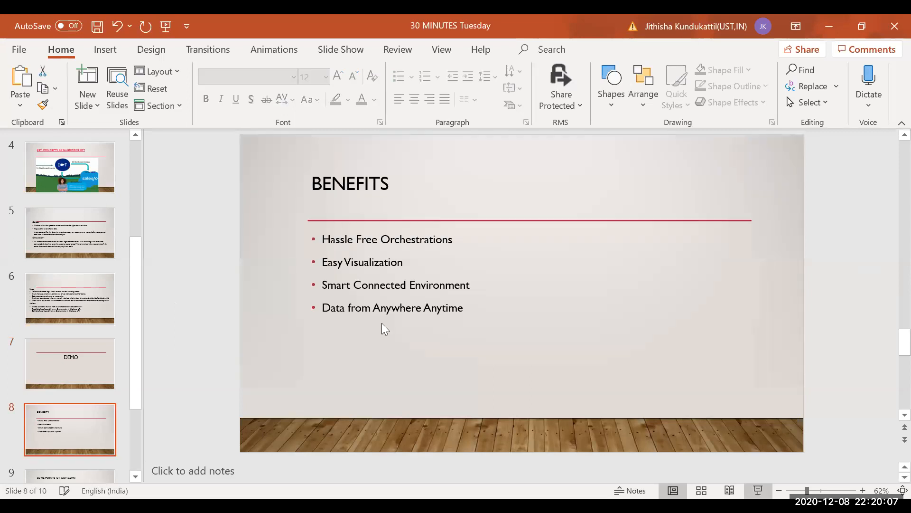